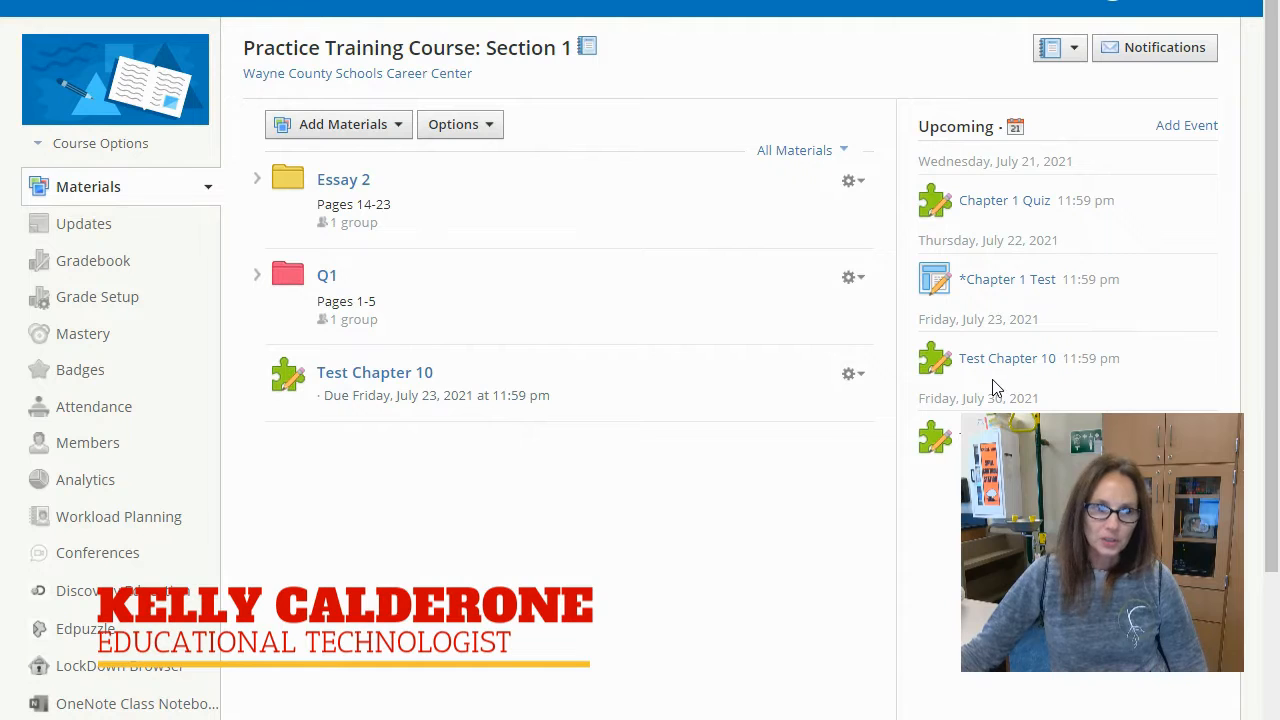
Step: Start adding a file to the course materials and attach the document Essay Test for The Crucible
click(374, 131)
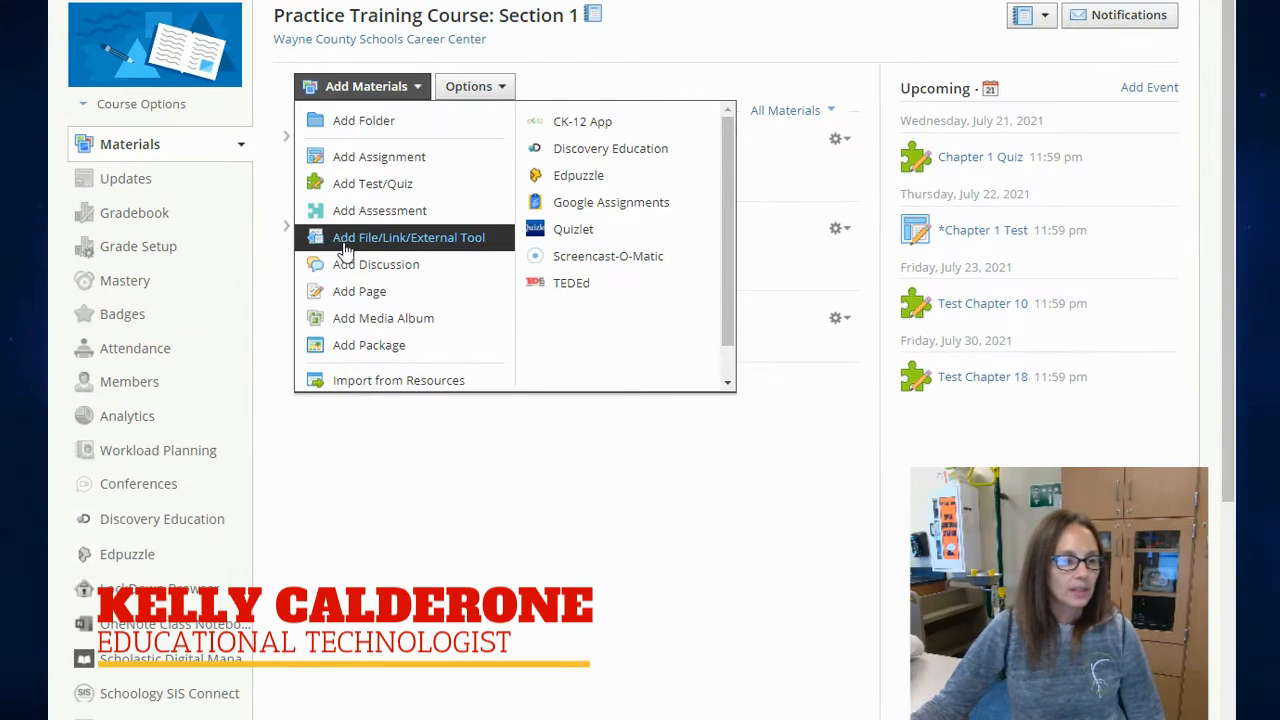
click(416, 245)
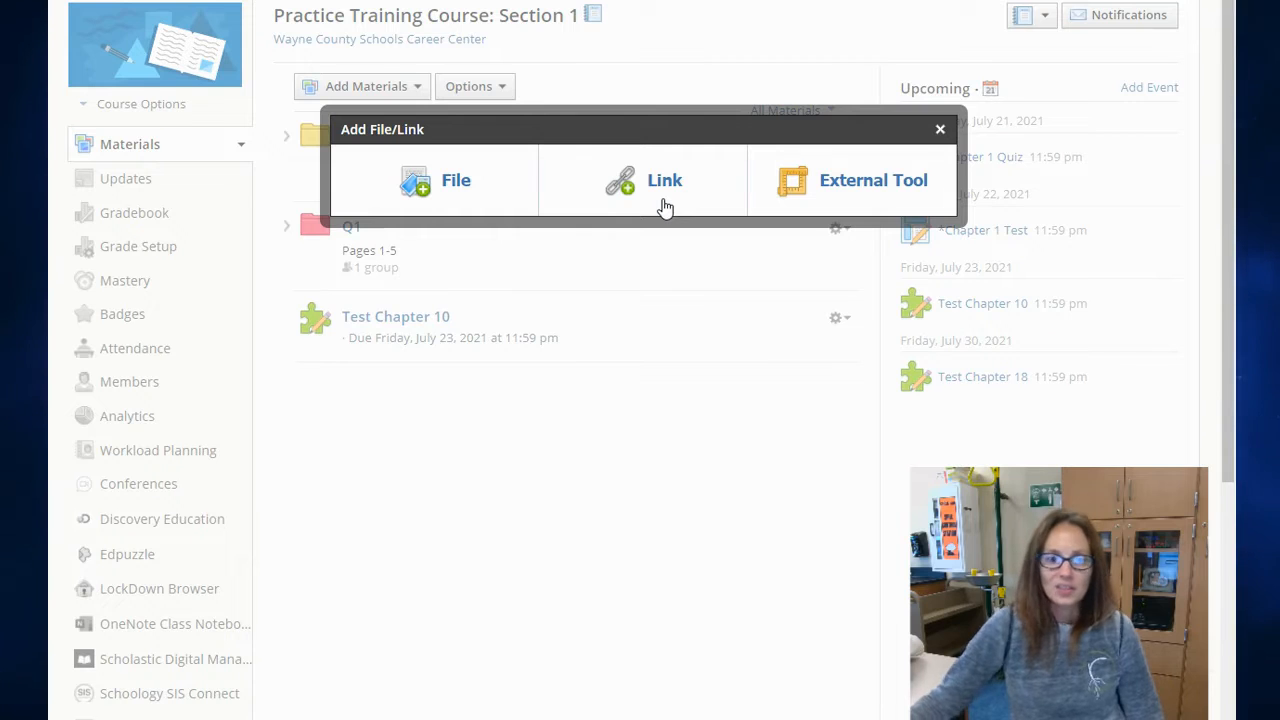
click(479, 176)
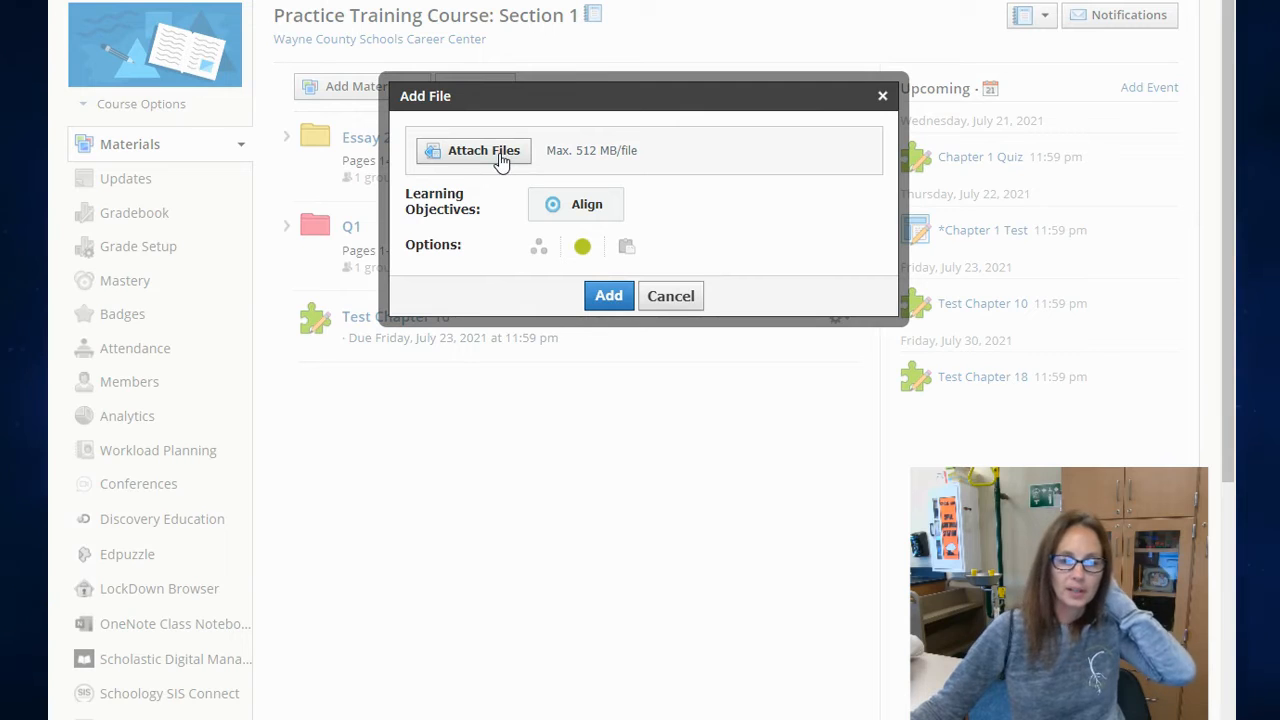
click(493, 160)
scroll(400, 60, down, 3)
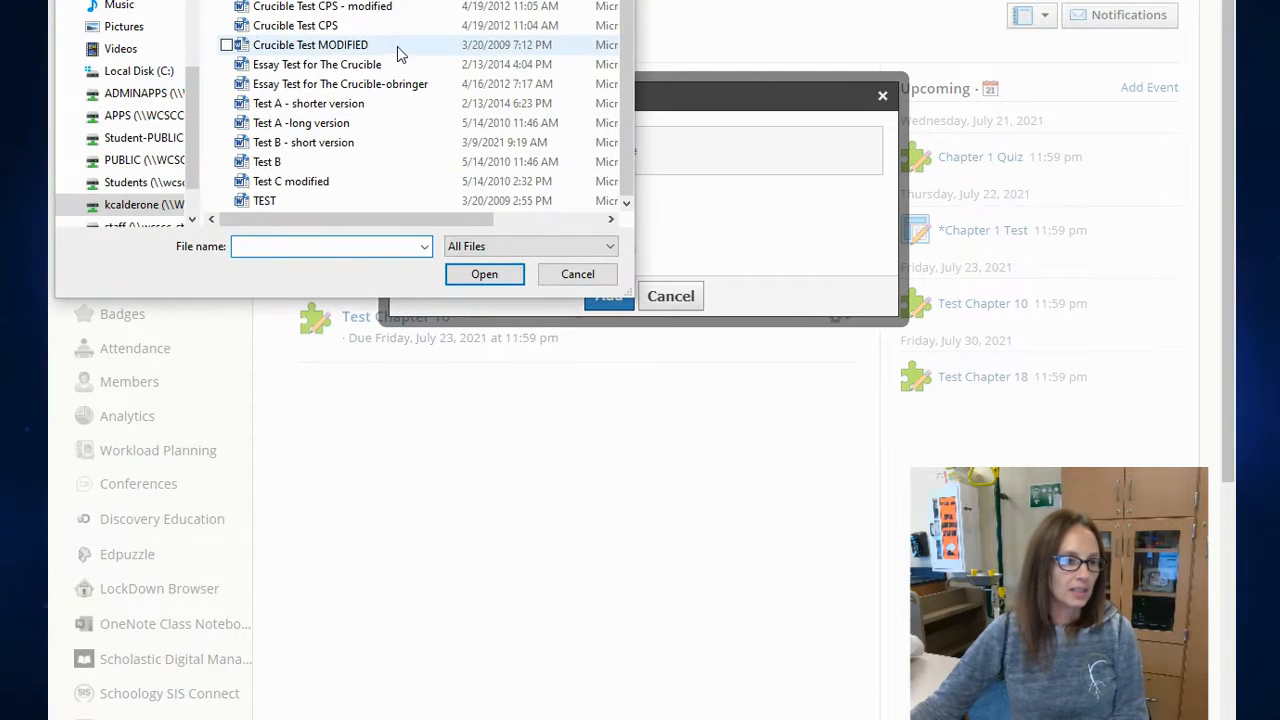
scroll(397, 100, up, 1)
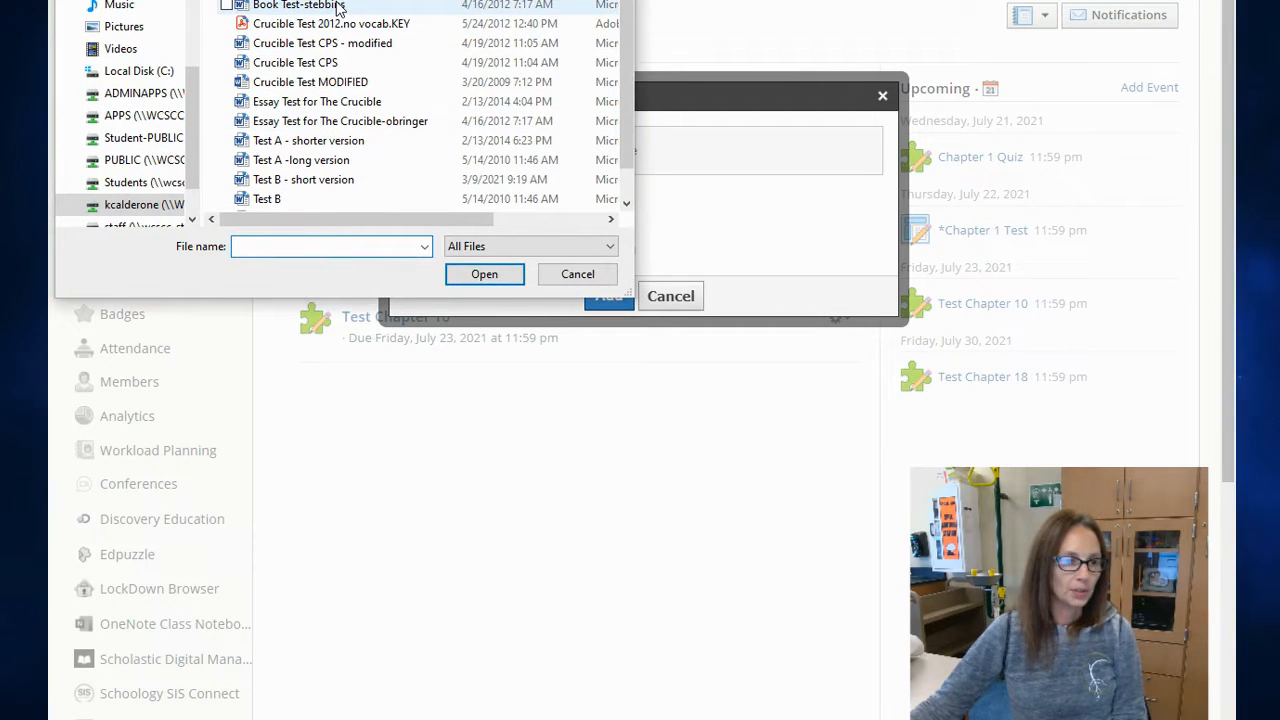
click(337, 102)
click(497, 277)
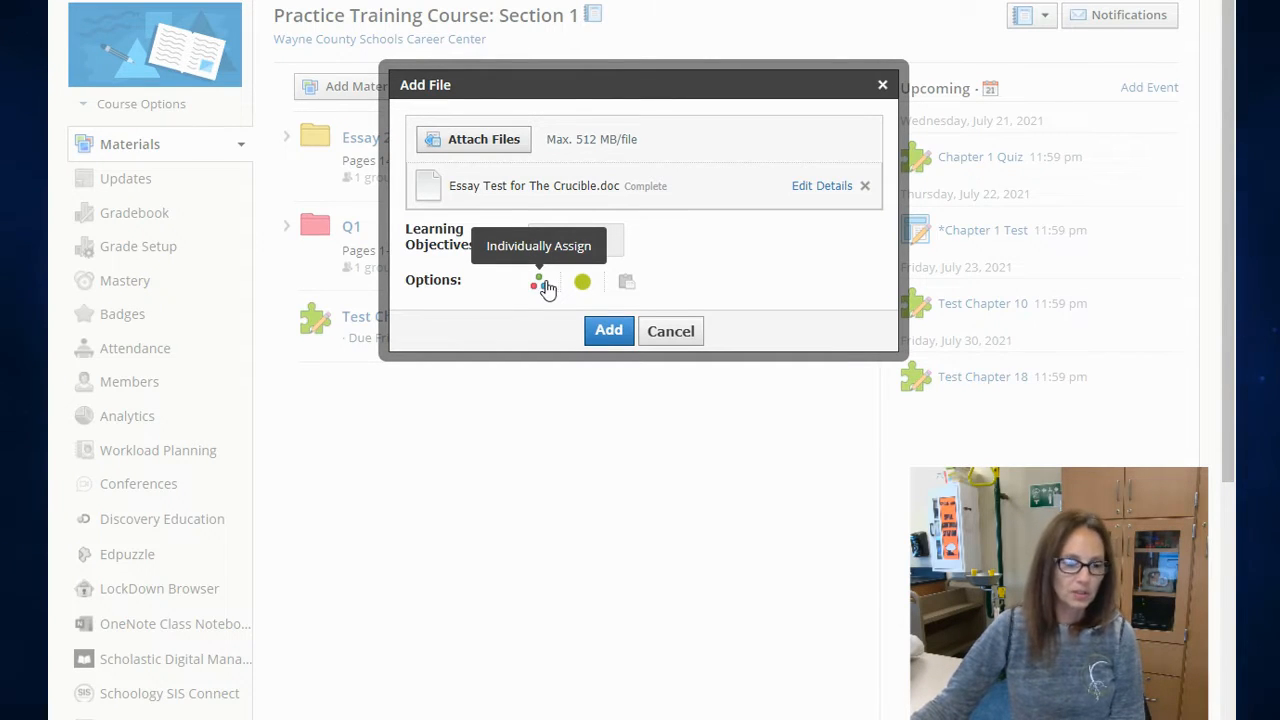
Step: Set the file to be copied to the course whose name starts with "Sept. 20" and add it to the materials
click(627, 284)
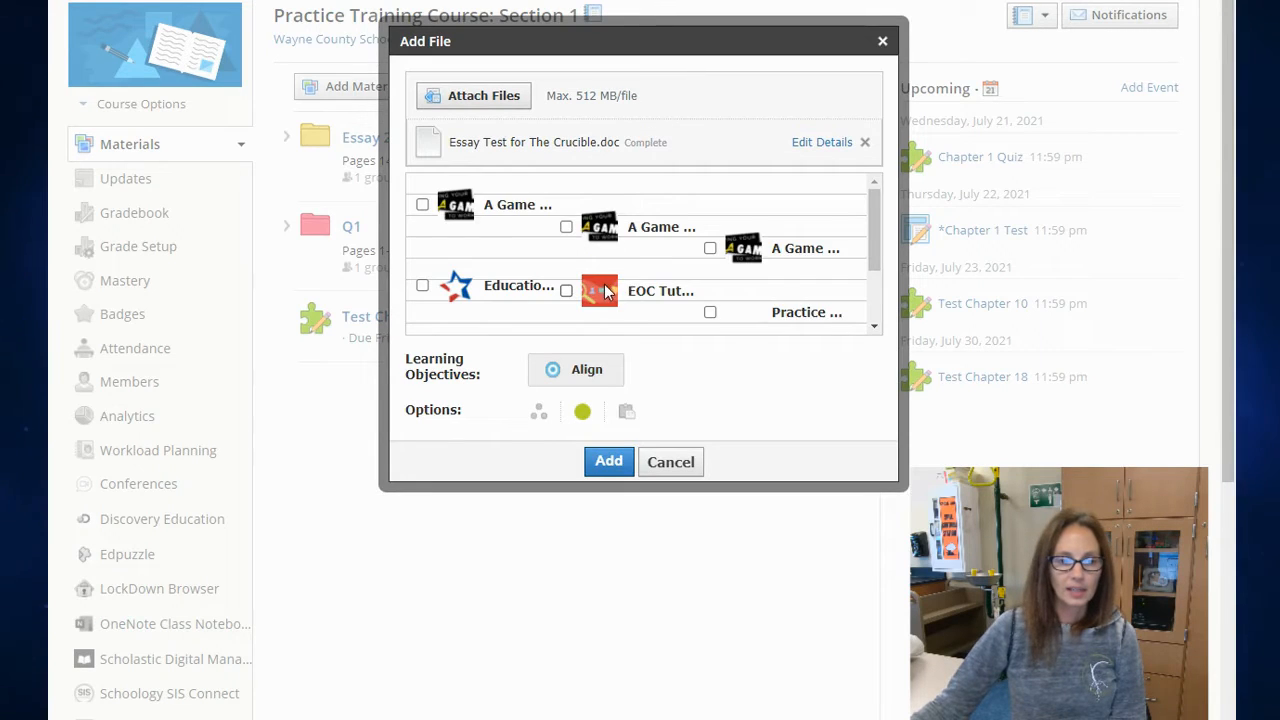
scroll(630, 290, down, 5)
click(423, 224)
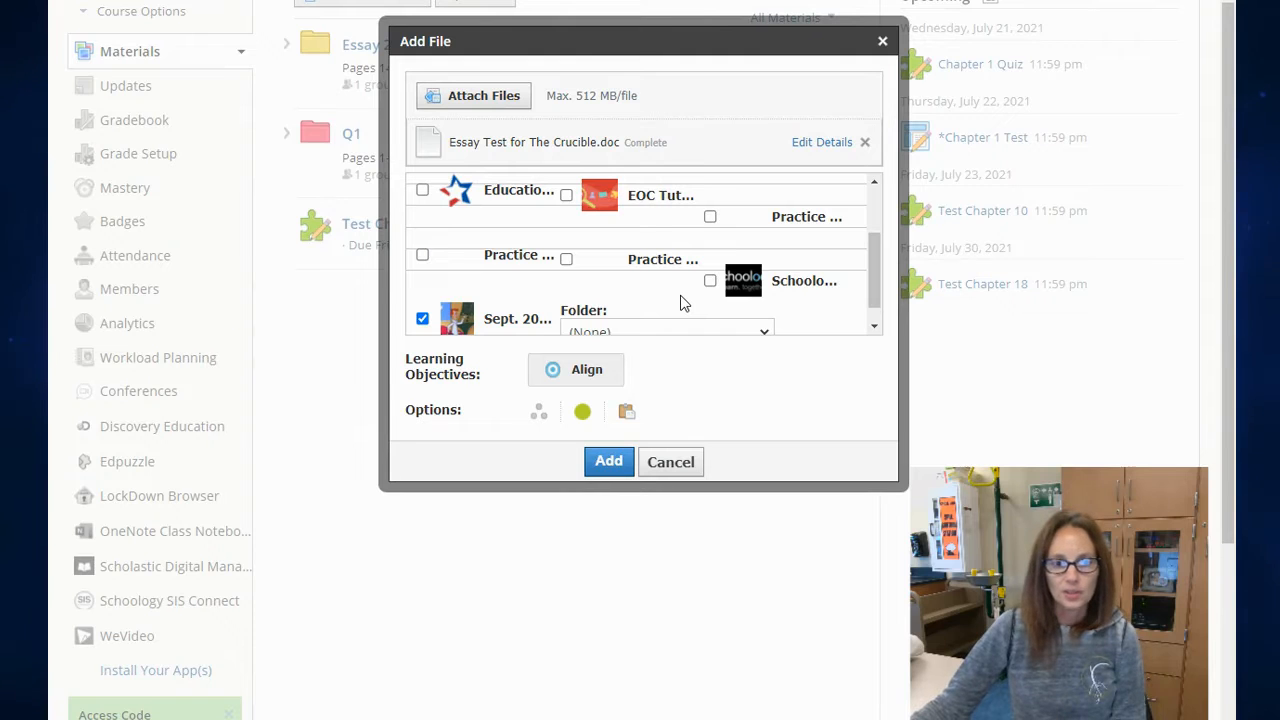
click(609, 462)
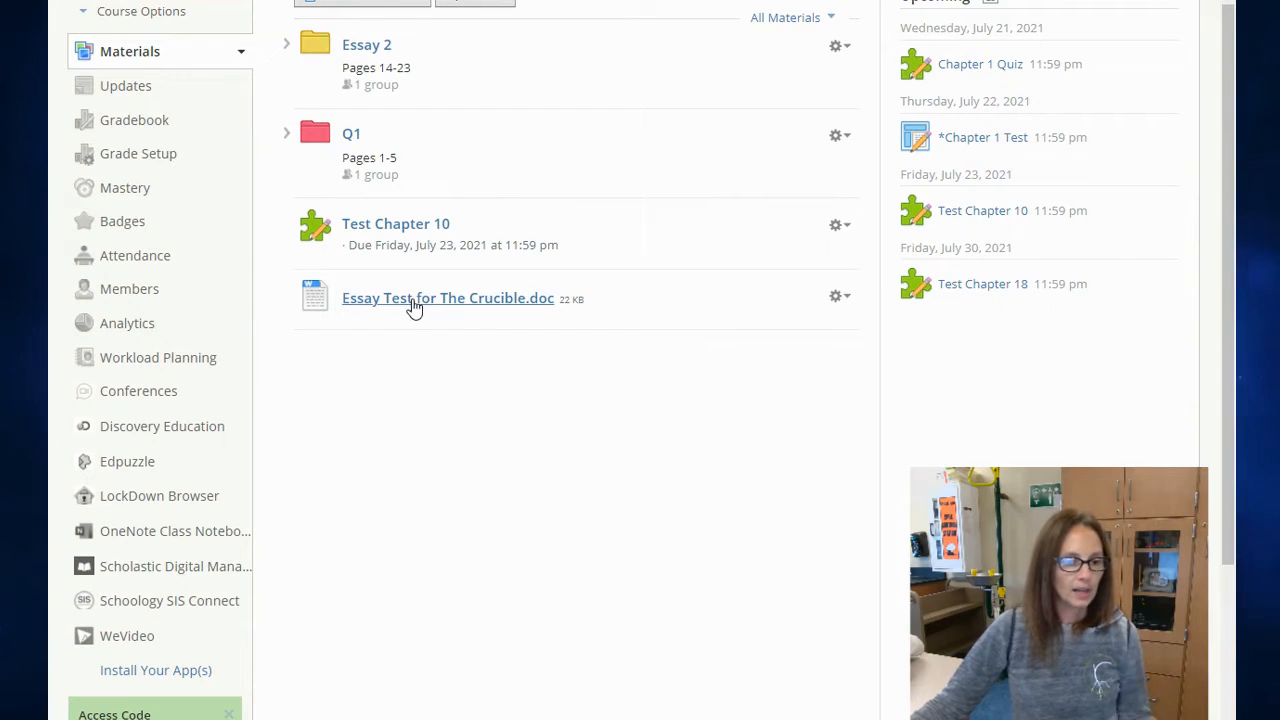
Step: Open Essay Test for The Crucible.doc, look through its preview, and return to the course materials
click(416, 300)
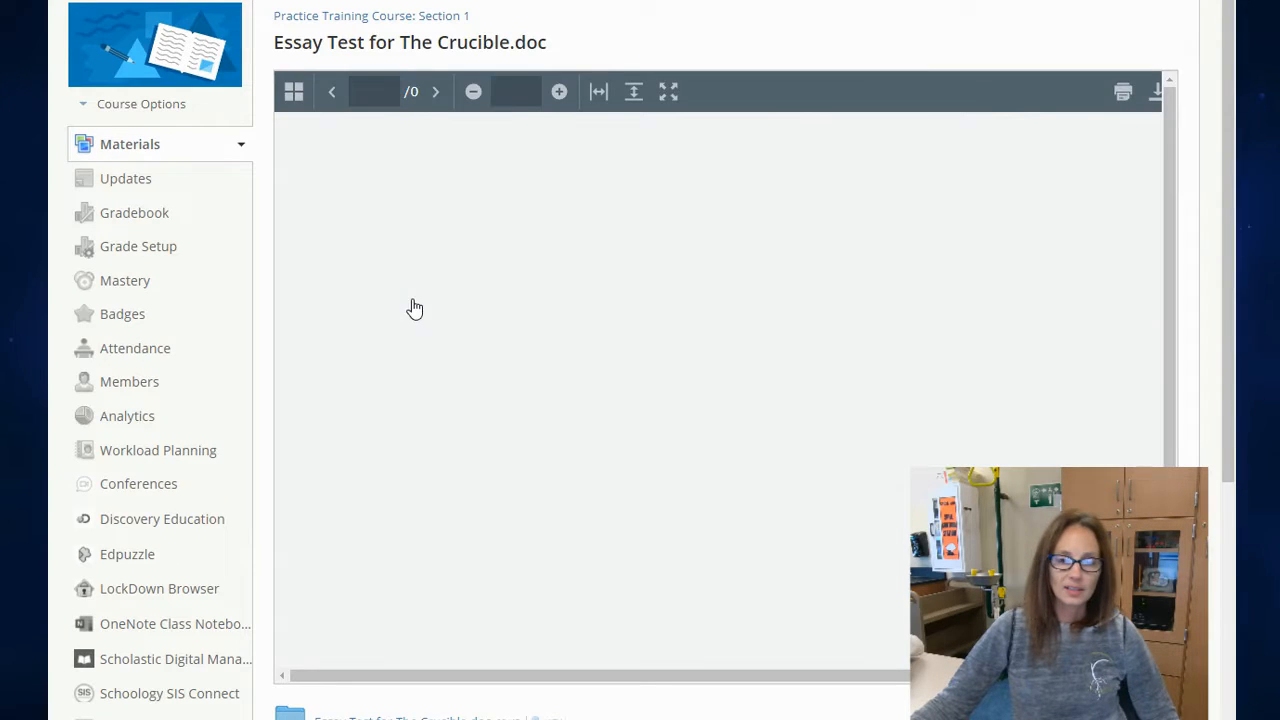
scroll(806, 91, down, 4)
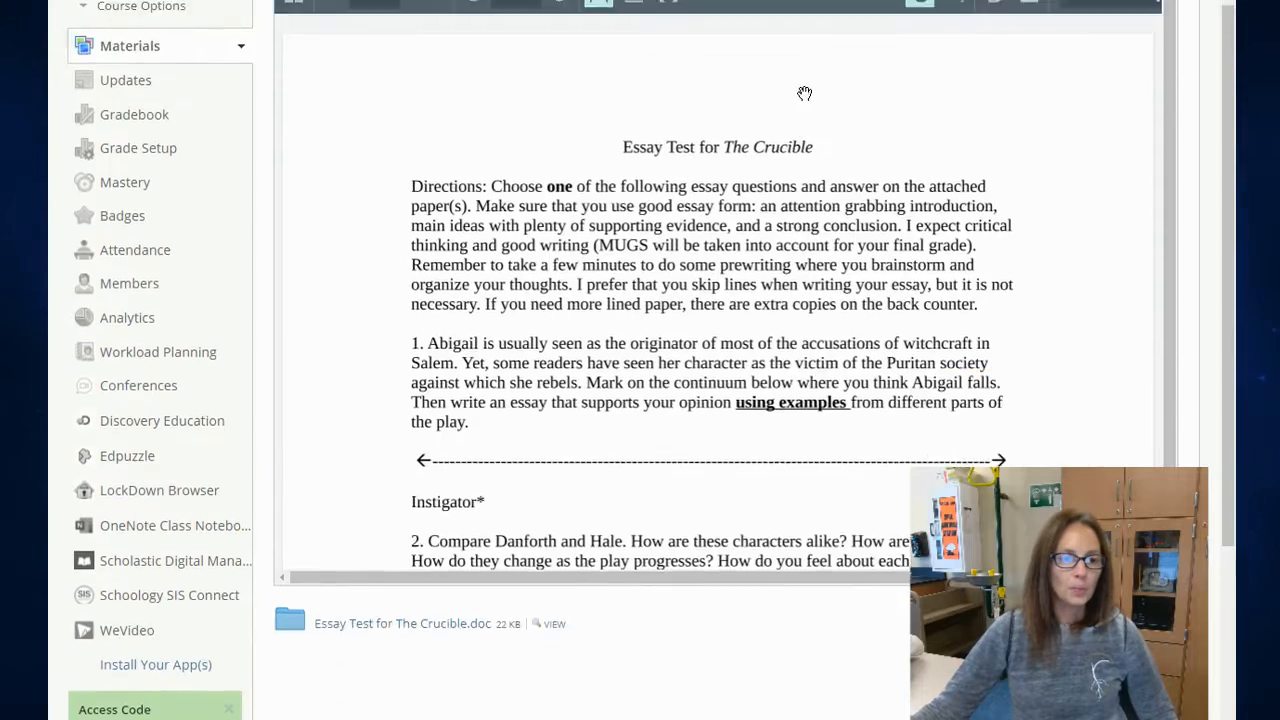
scroll(779, 348, up, 2)
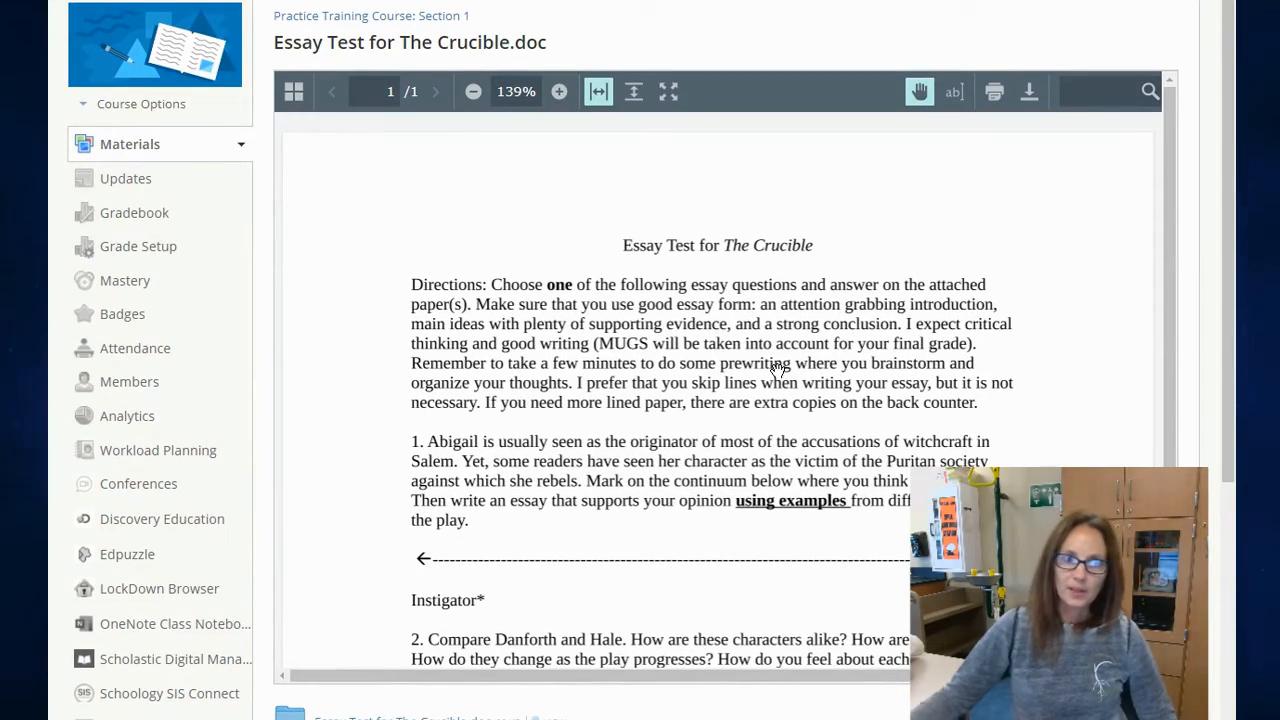
scroll(697, 332, down, 10)
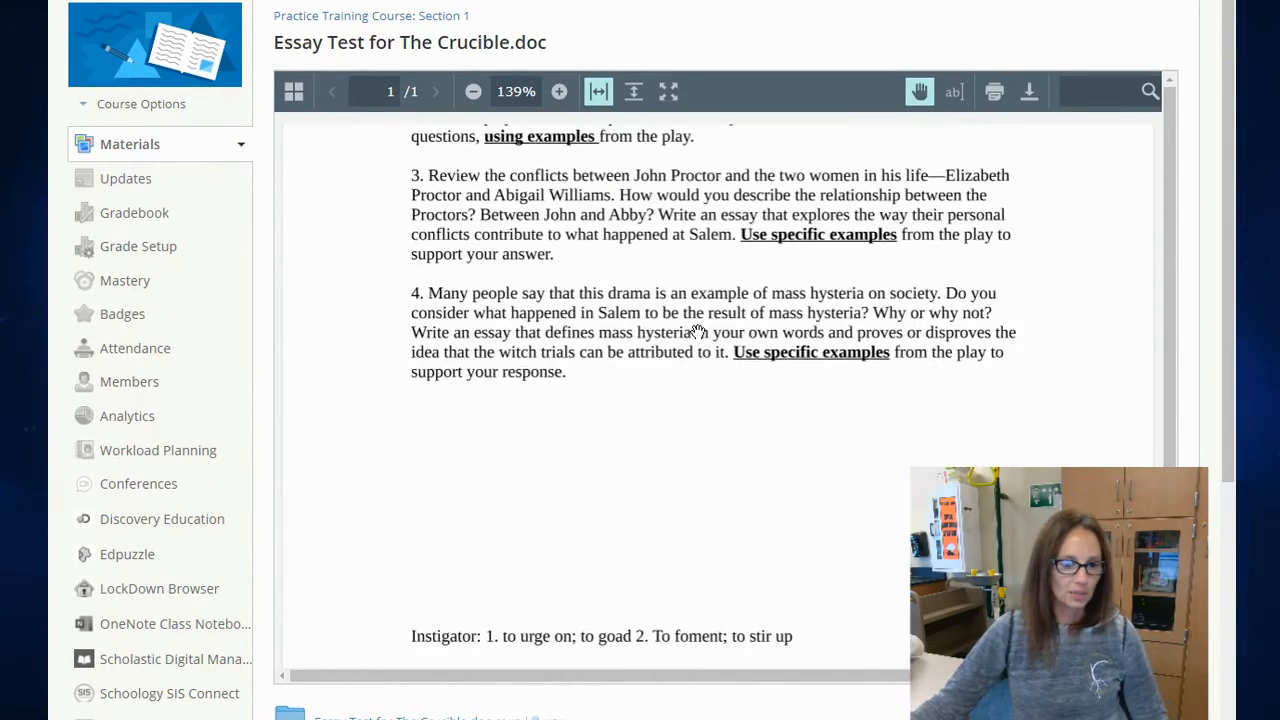
scroll(697, 332, up, 10)
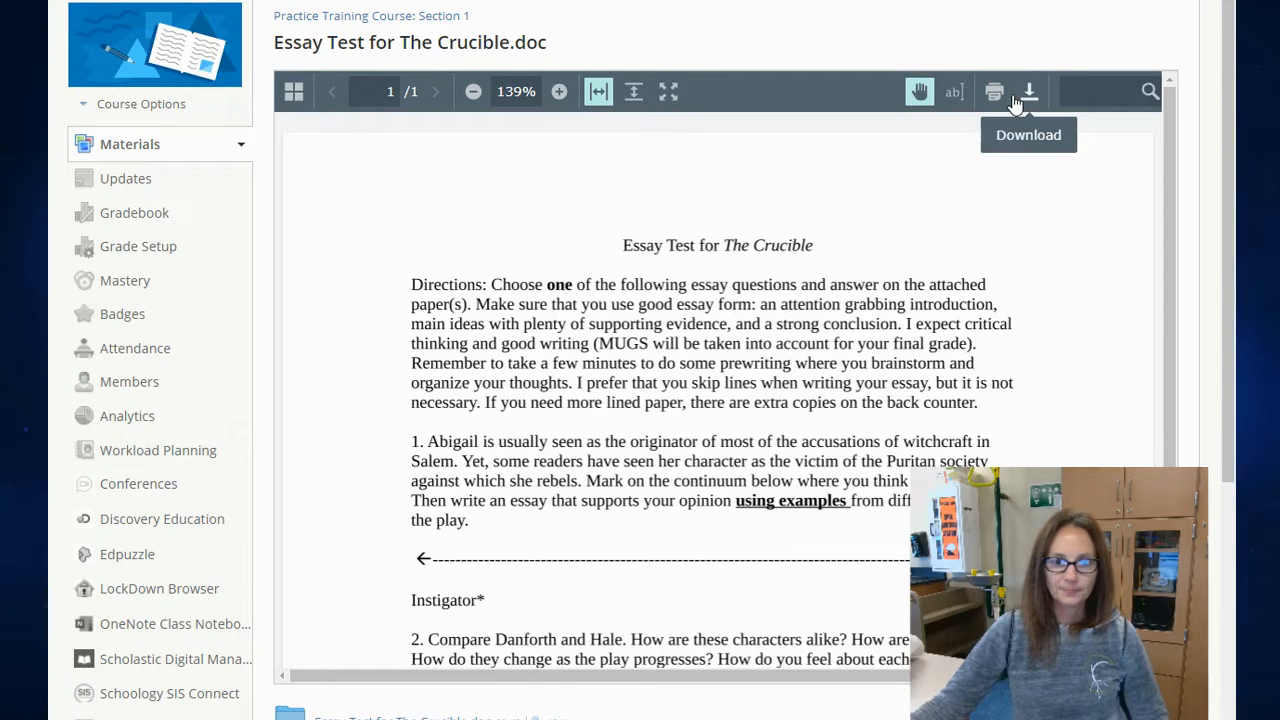
click(170, 143)
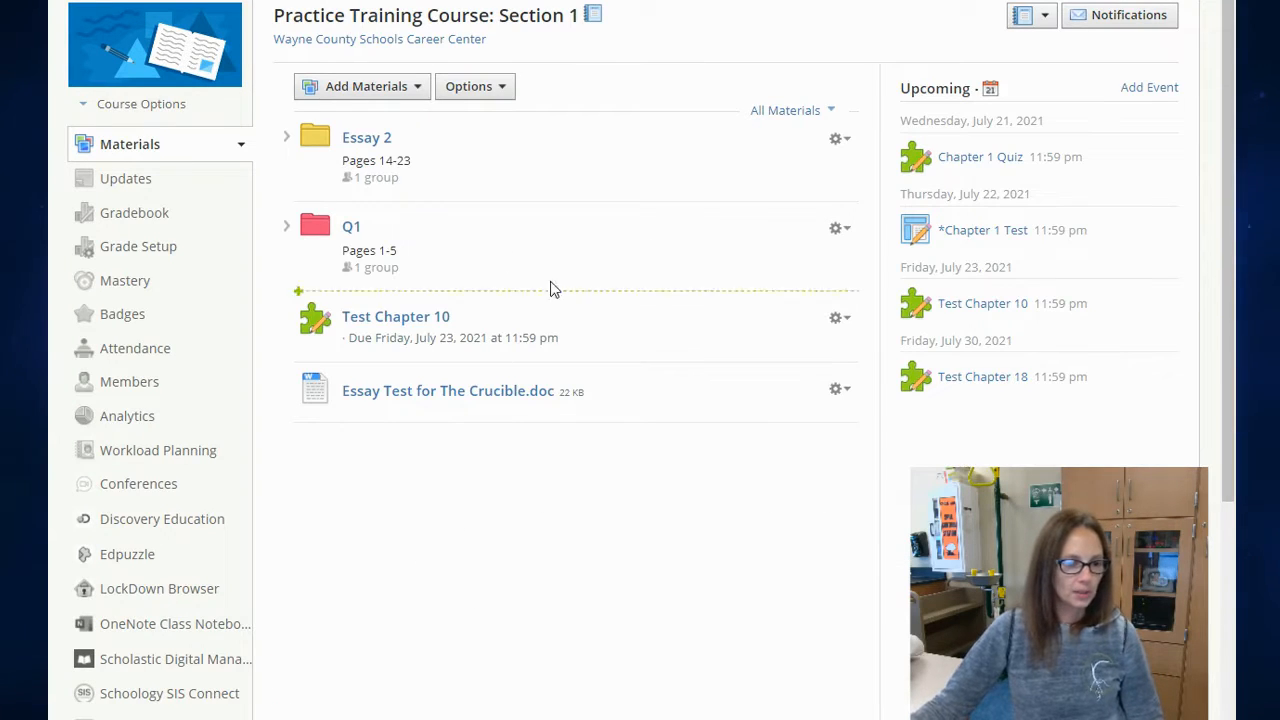
click(406, 96)
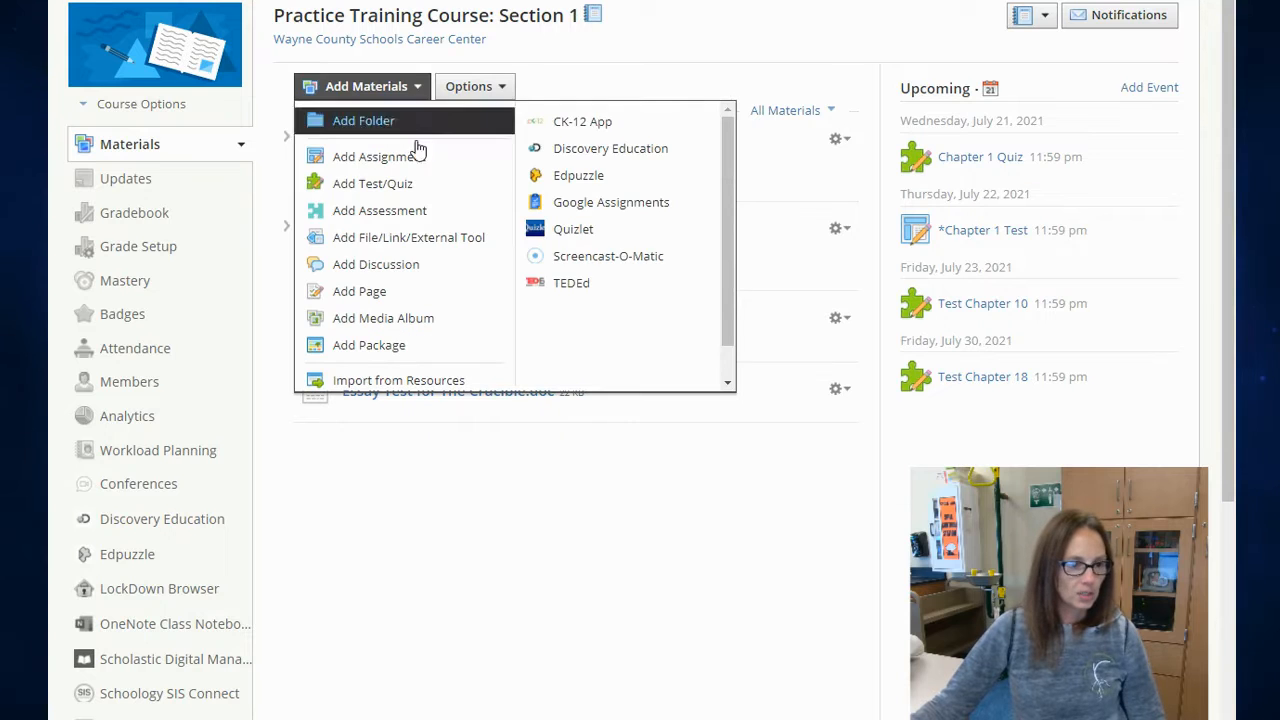
click(428, 243)
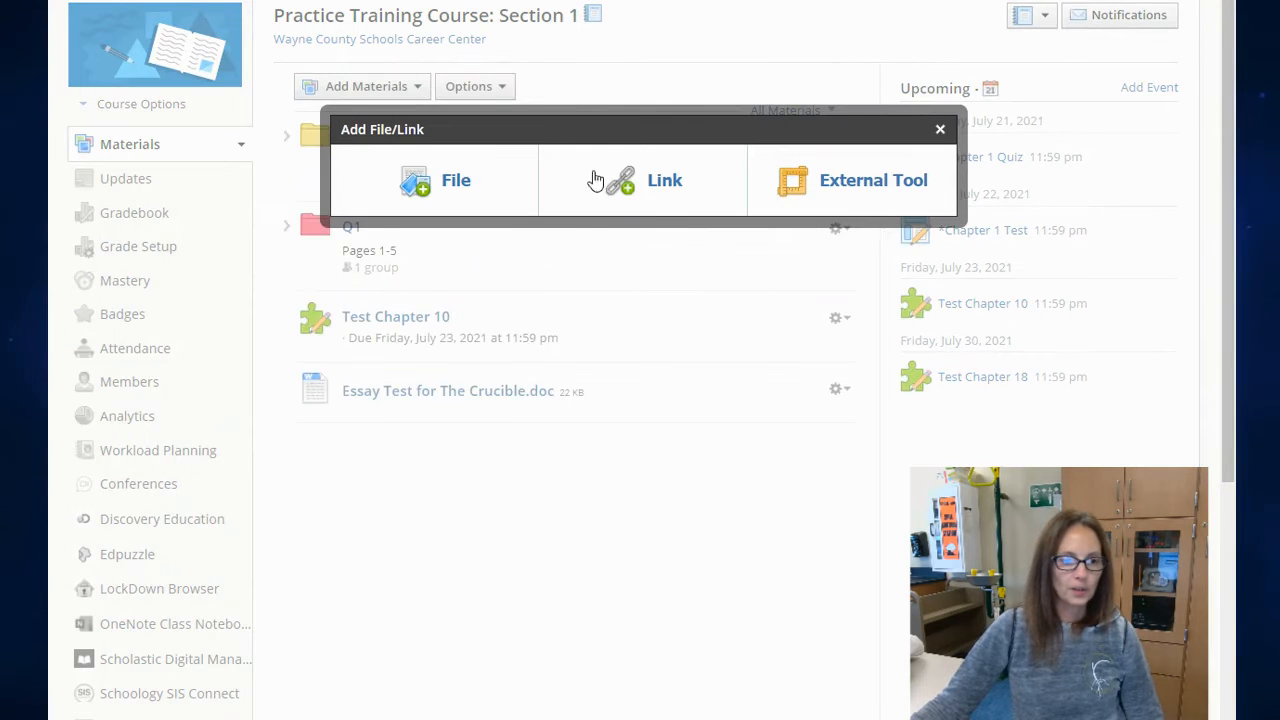
click(665, 182)
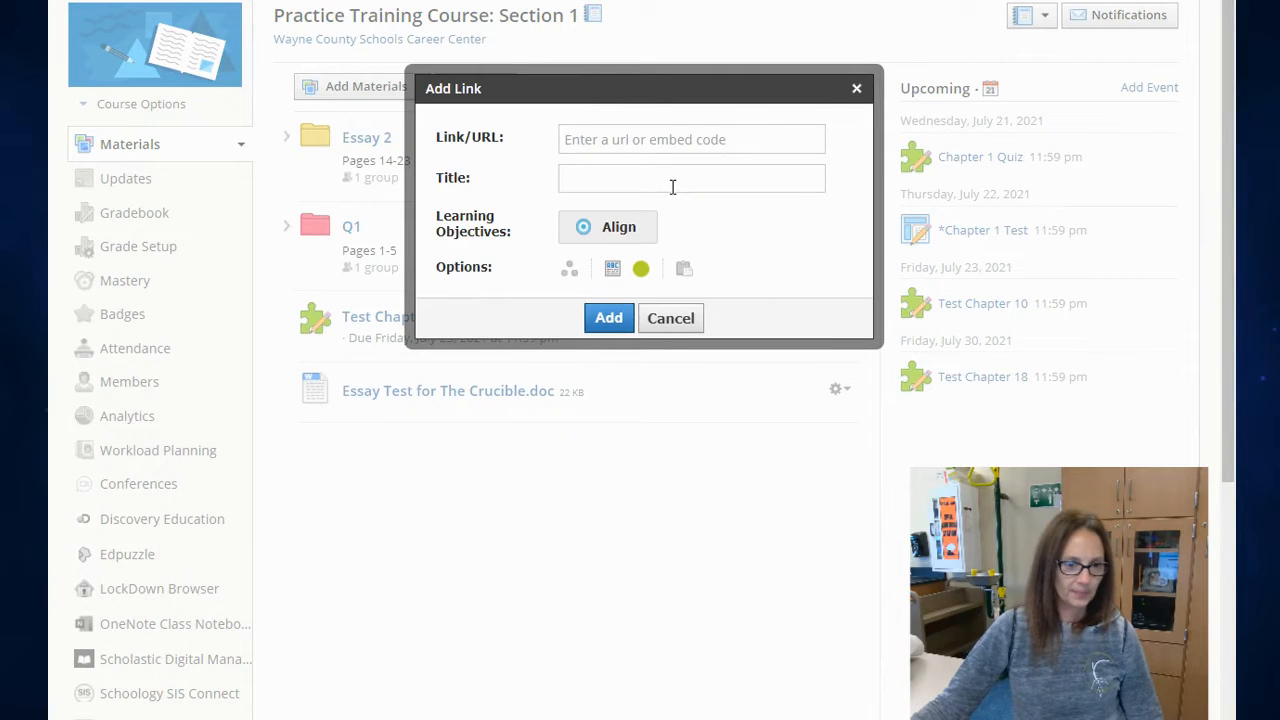
click(680, 140)
click(666, 175)
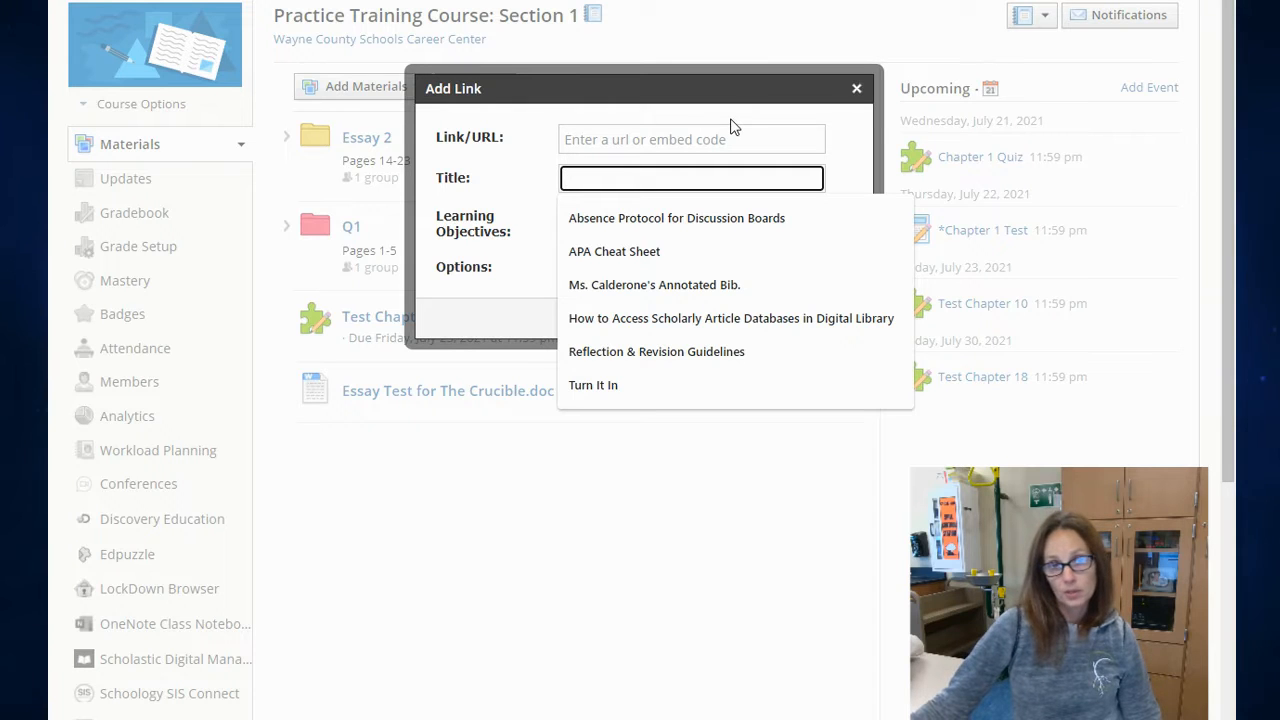
click(772, 2)
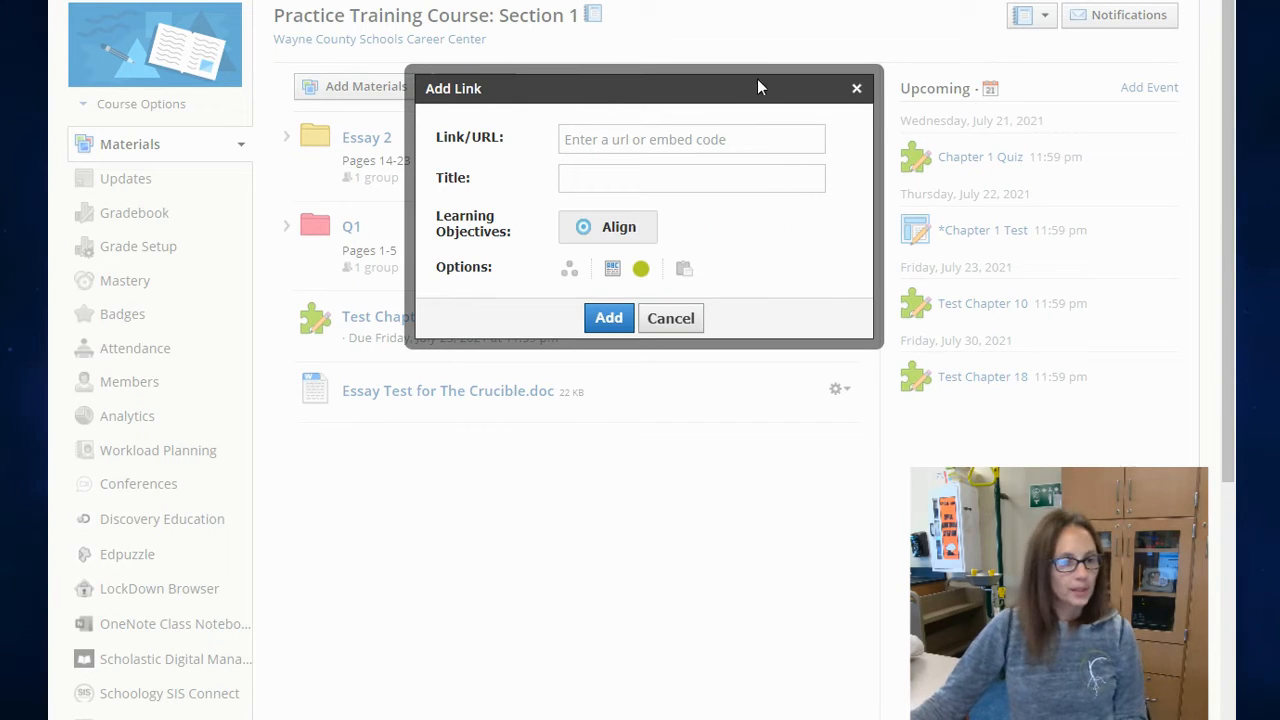
click(677, 140)
key(ctrl+v)
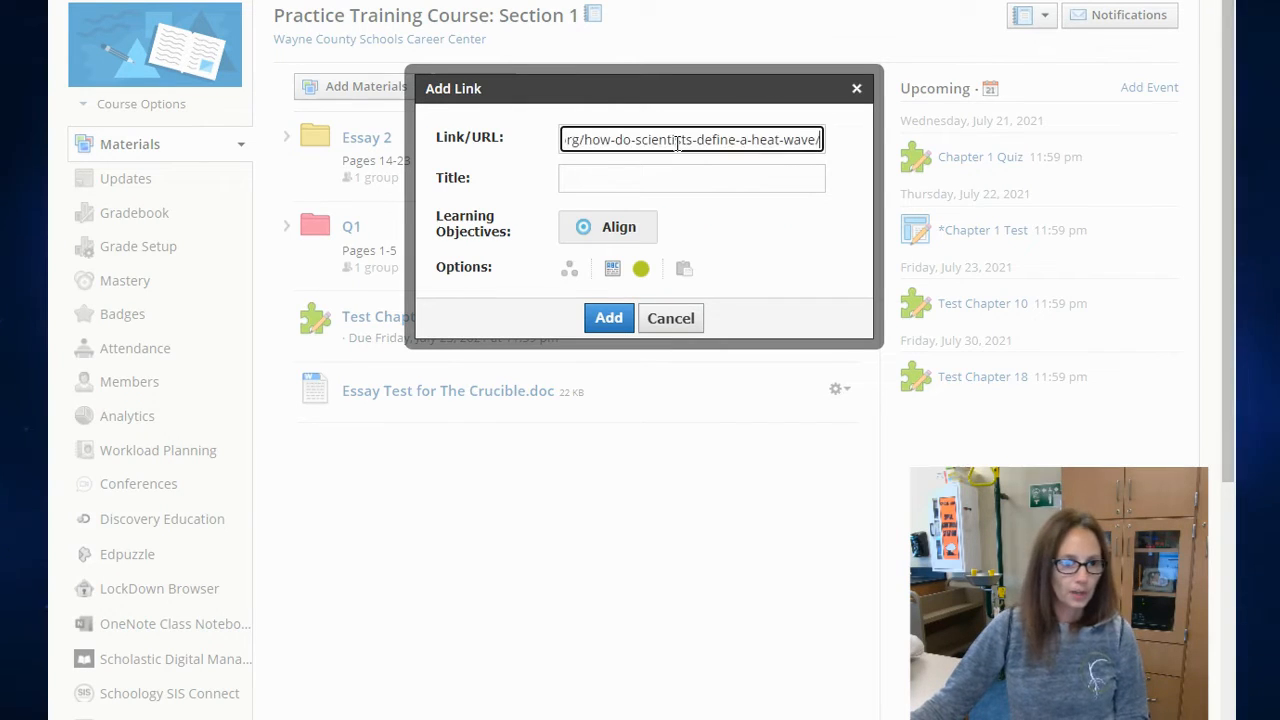
Step: Title the link "Heat Wave Article" and add it to the course materials
click(654, 177)
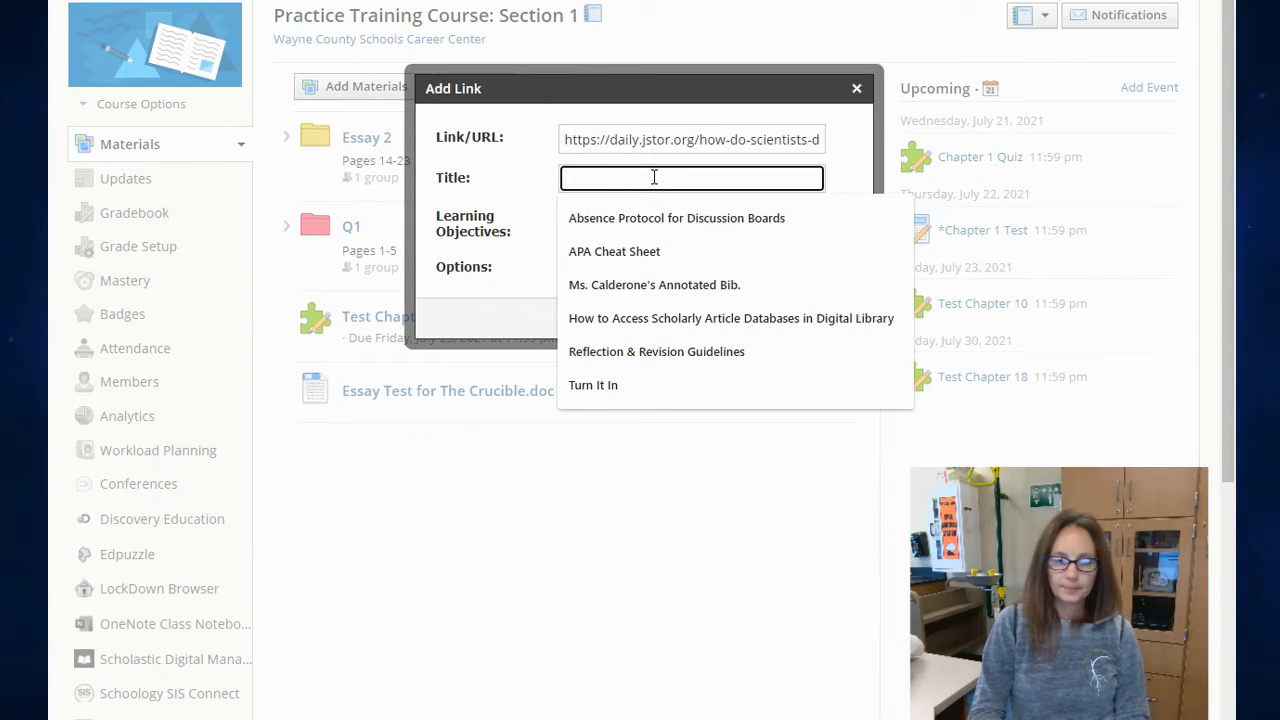
text(Heat Wave Article)
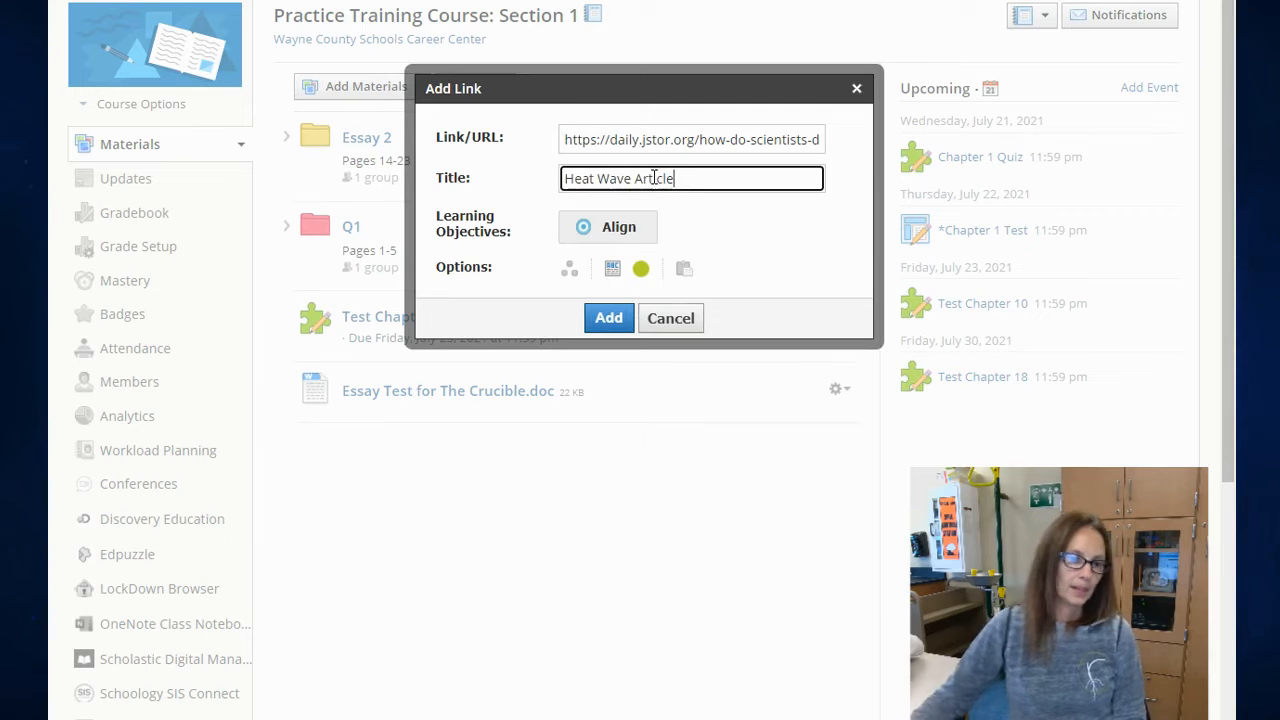
click(609, 319)
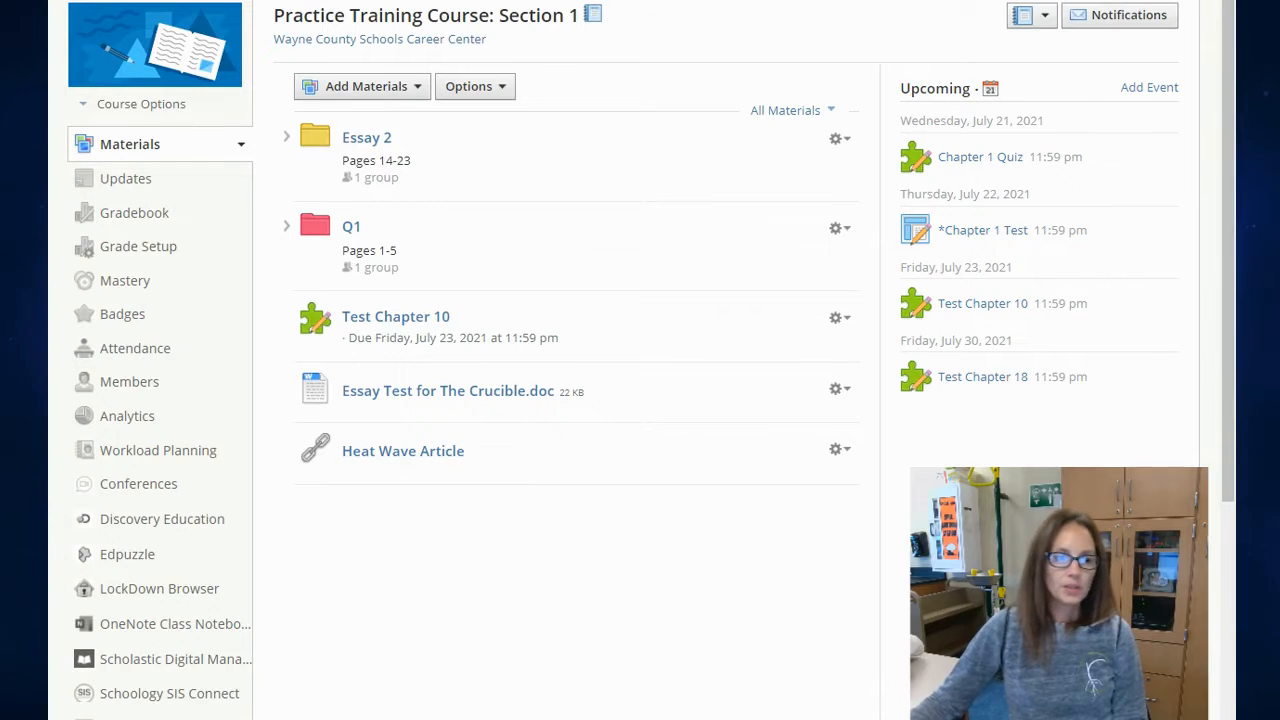
Step: Open the Heat Wave Article link, dismiss the newsletter sign-up, and look through the embedded article
click(399, 460)
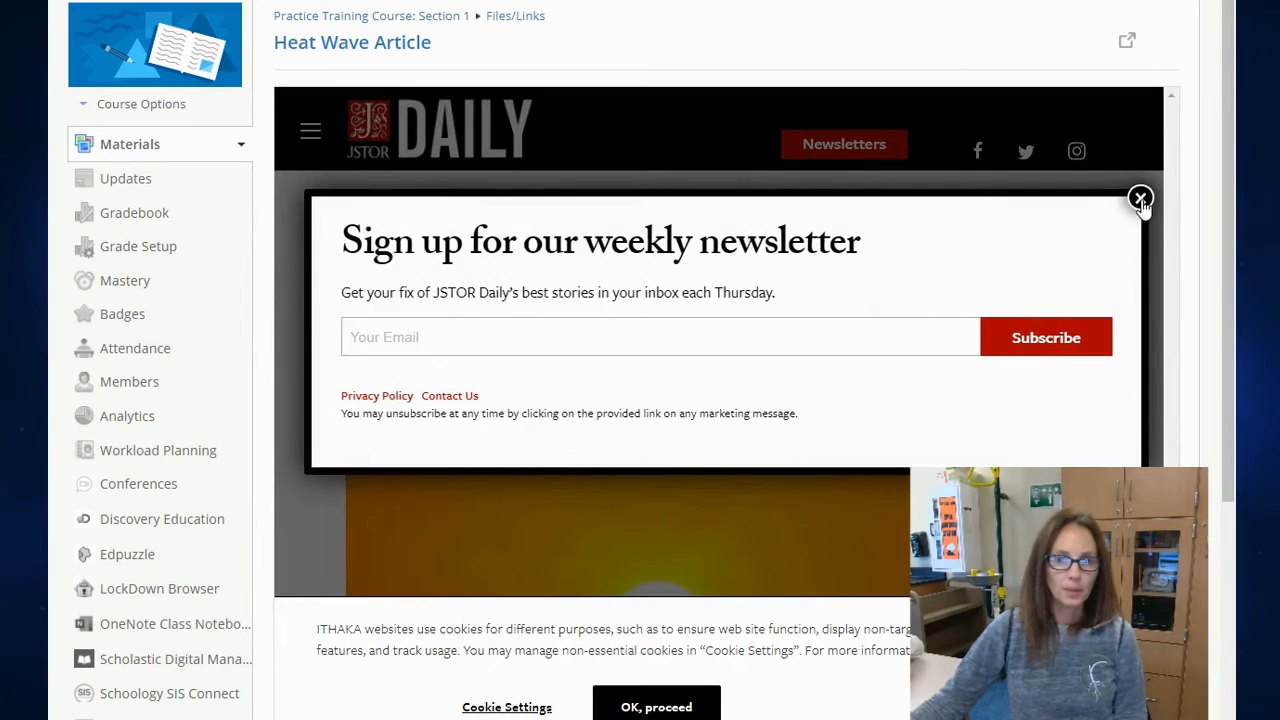
click(1140, 198)
scroll(1027, 275, down, 3)
scroll(1028, 275, down, 3)
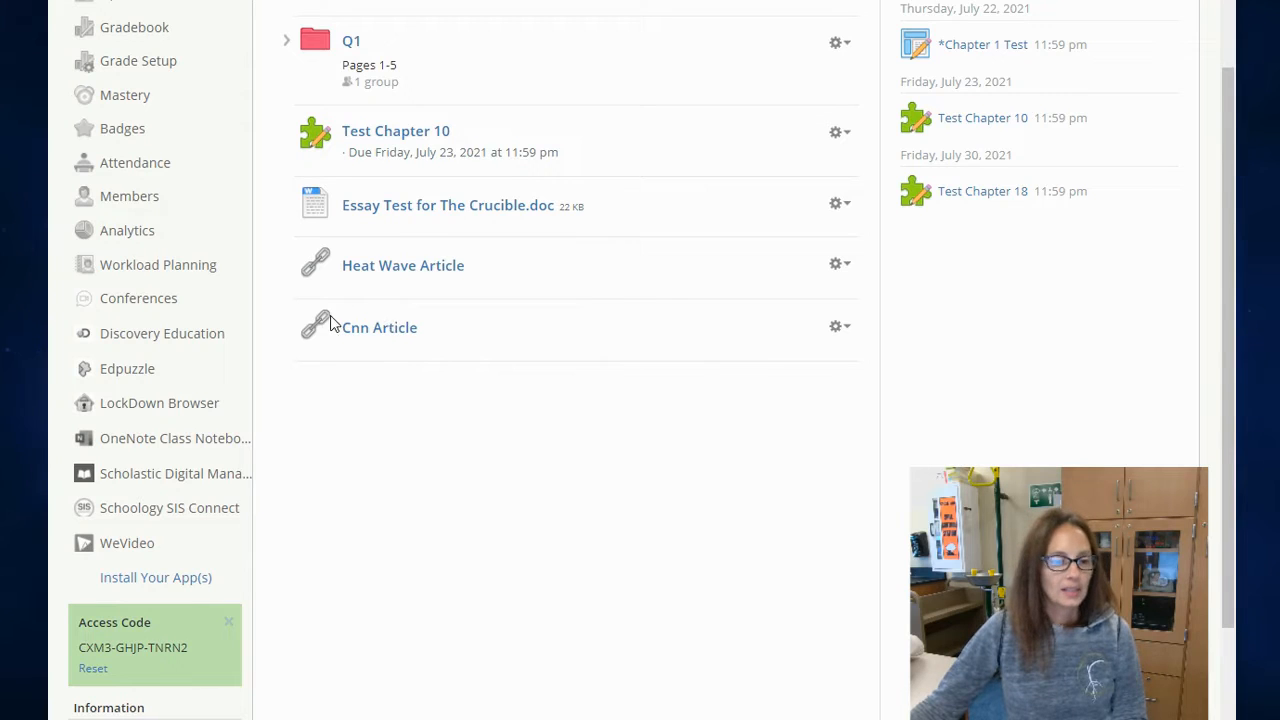
Step: Open the Cnn Article link, view its site outside the embedded frame, and return to the course materials
click(388, 339)
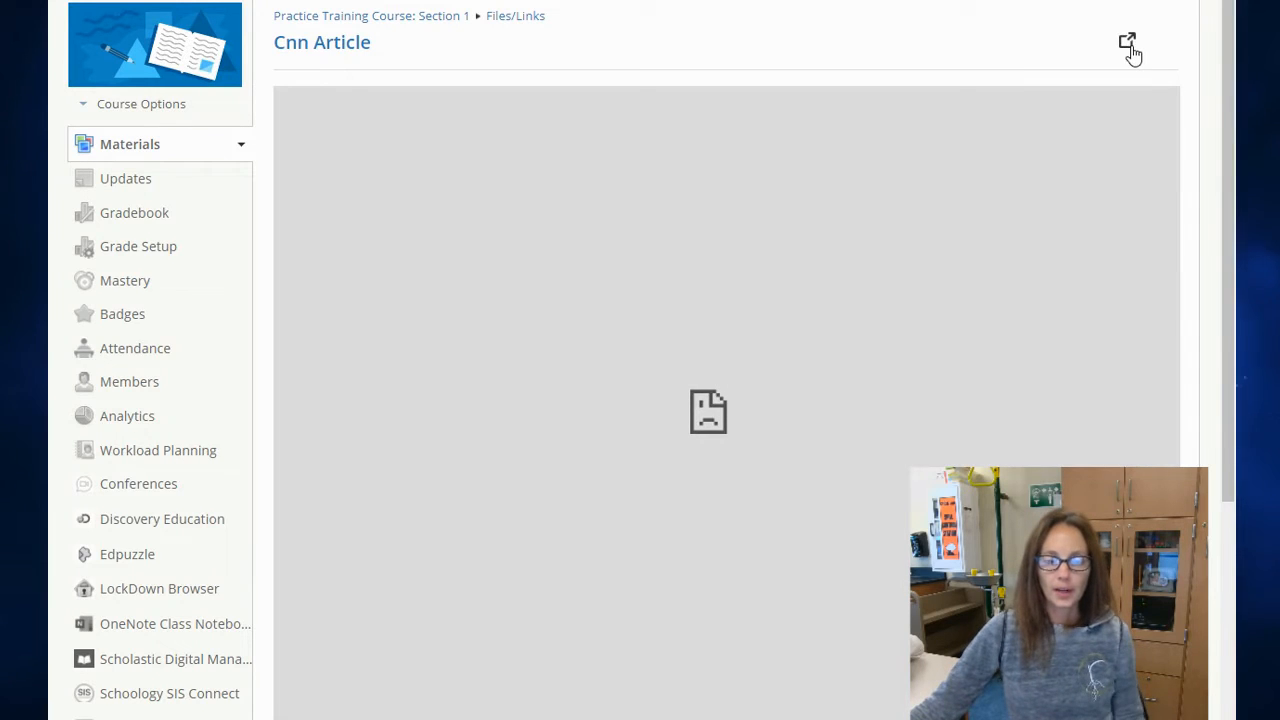
click(1128, 46)
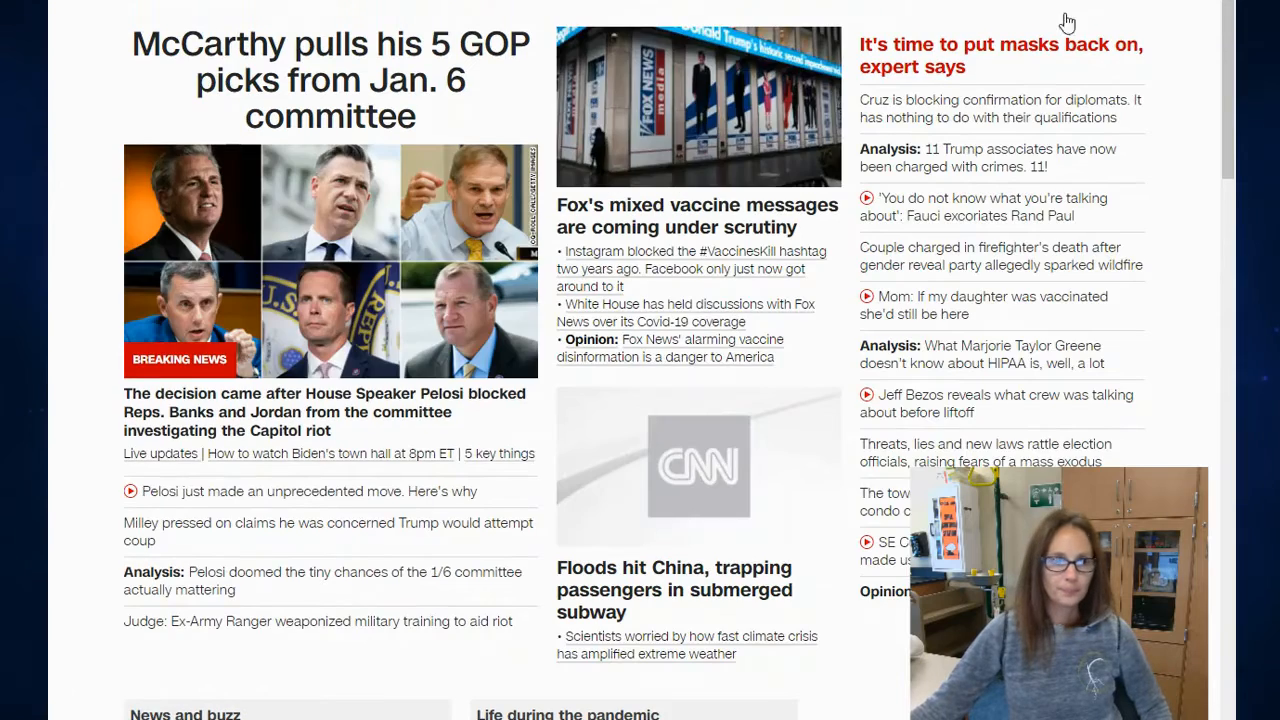
click(450, 2)
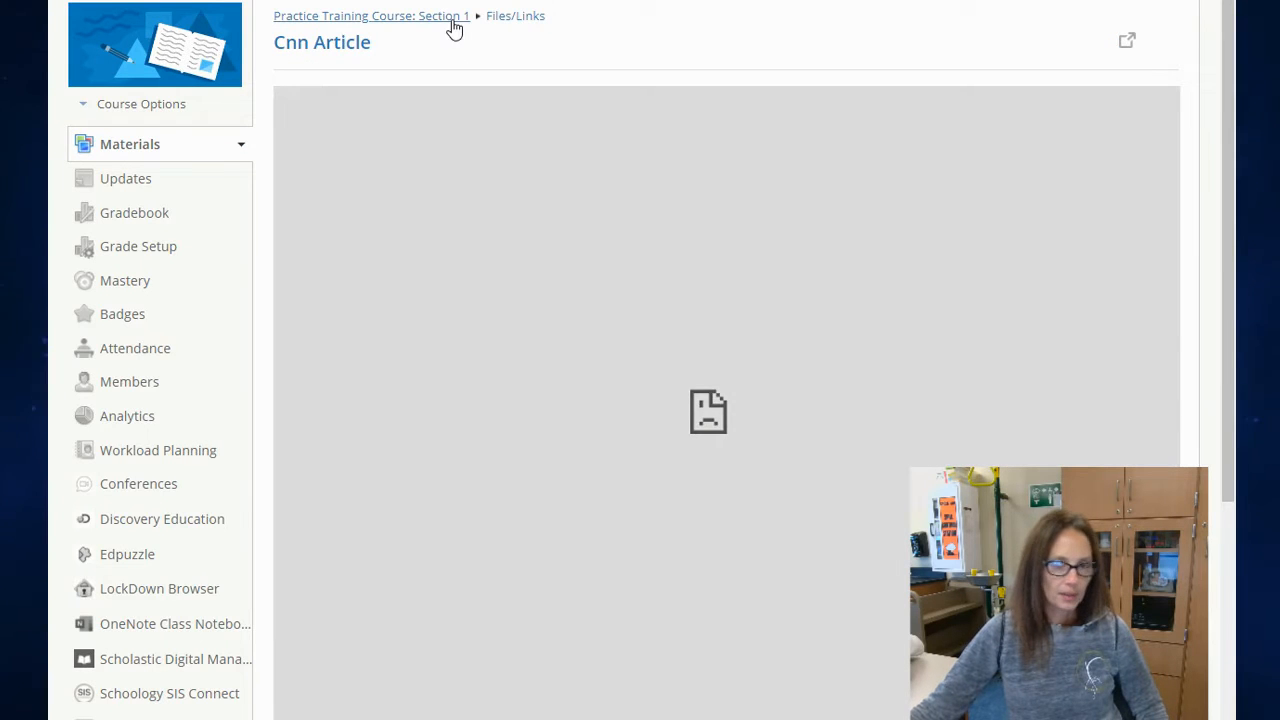
click(452, 20)
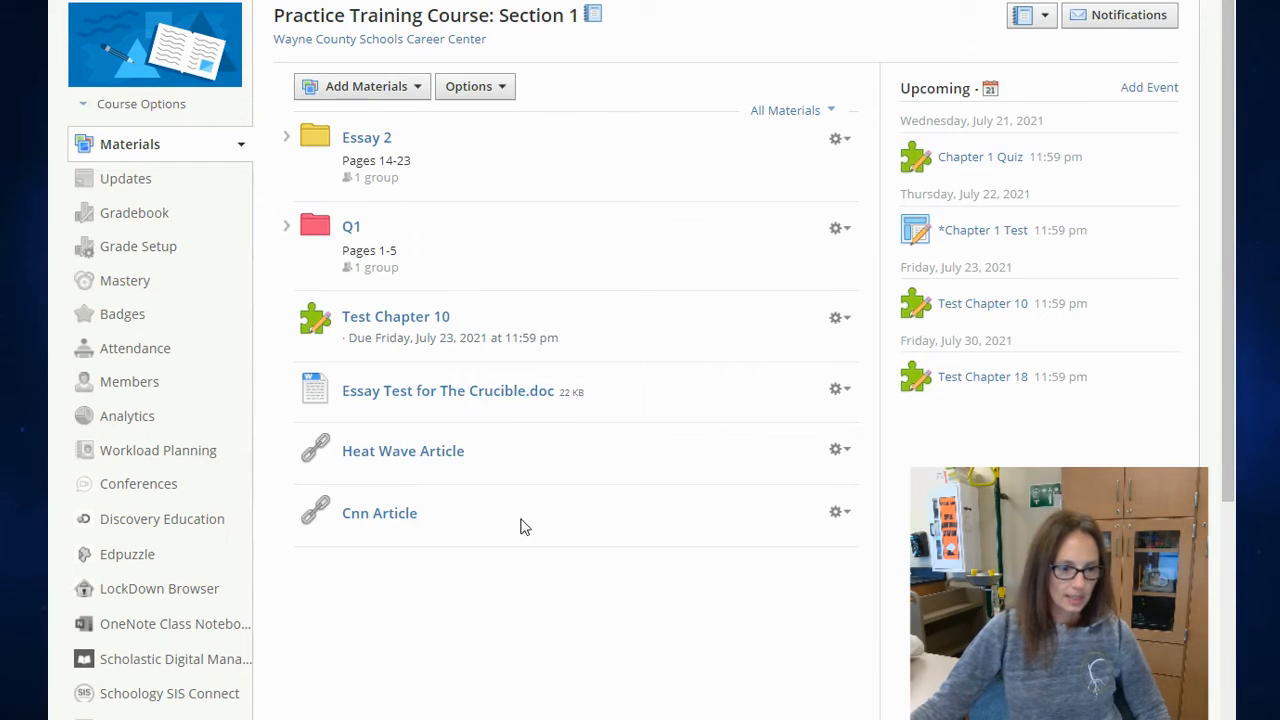
Step: Edit the Cnn Article link to turn off Display in Schoology, save the changes, and test the link
click(842, 514)
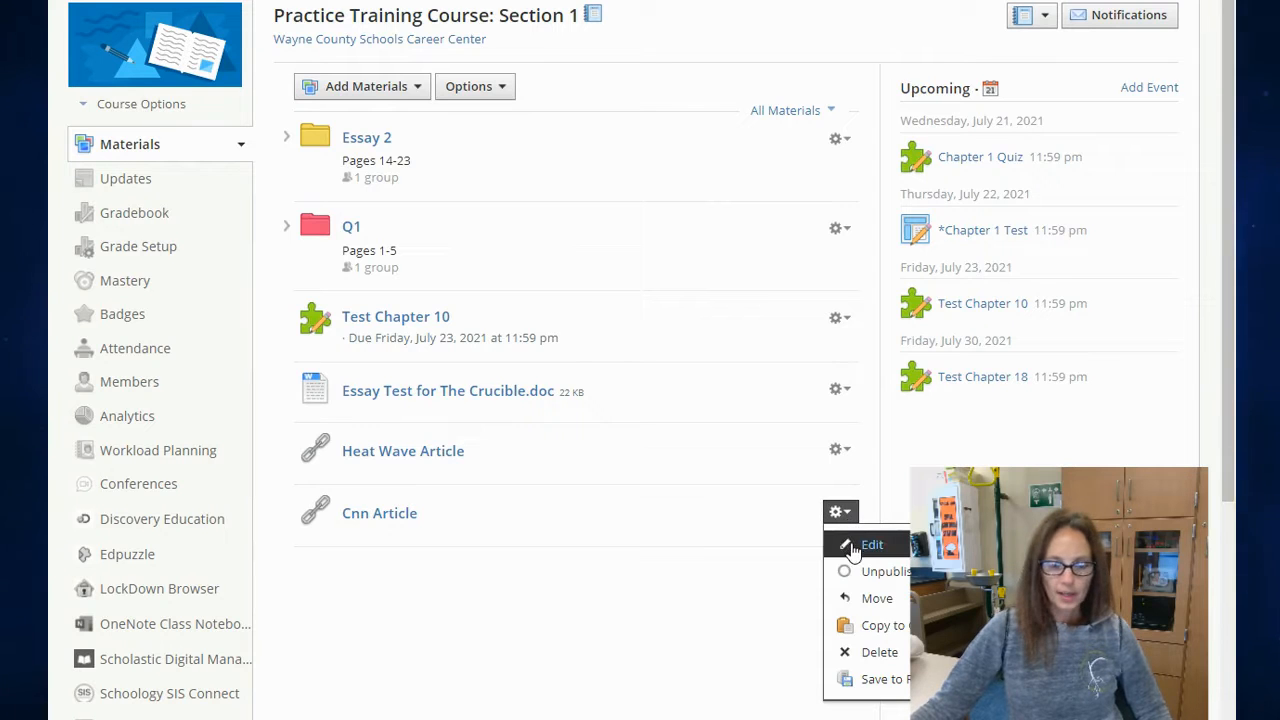
click(870, 545)
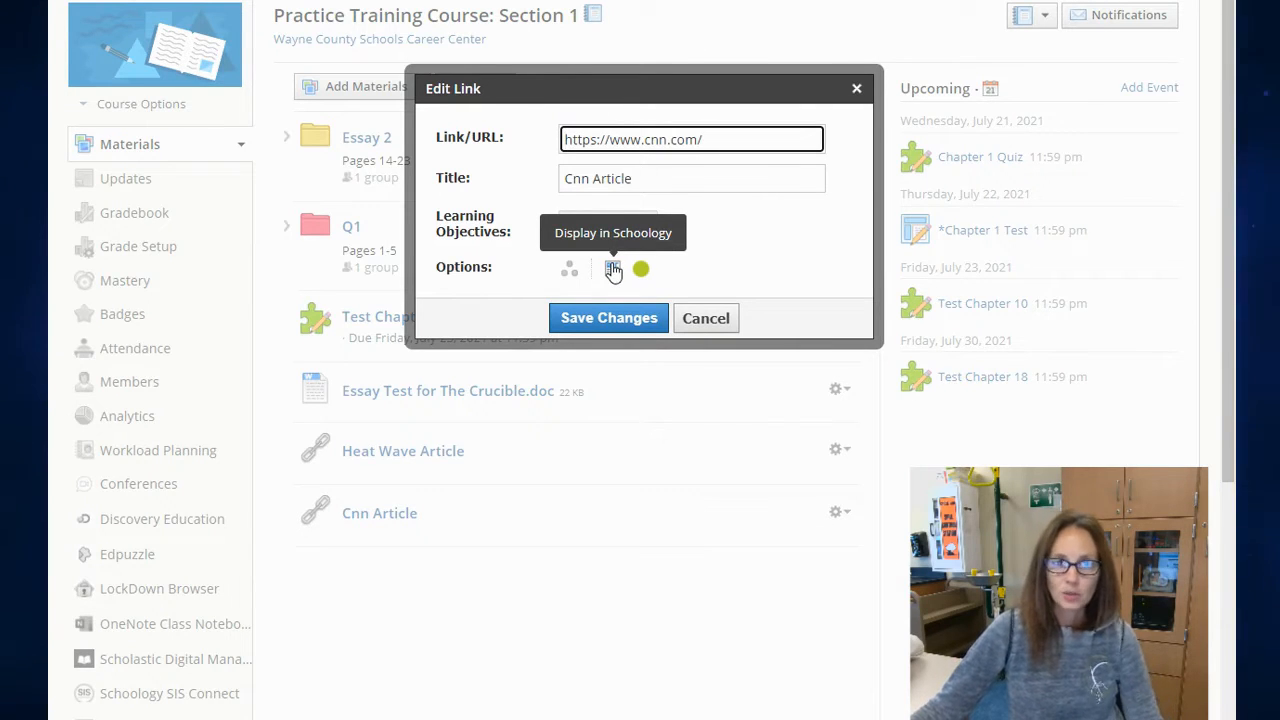
click(615, 272)
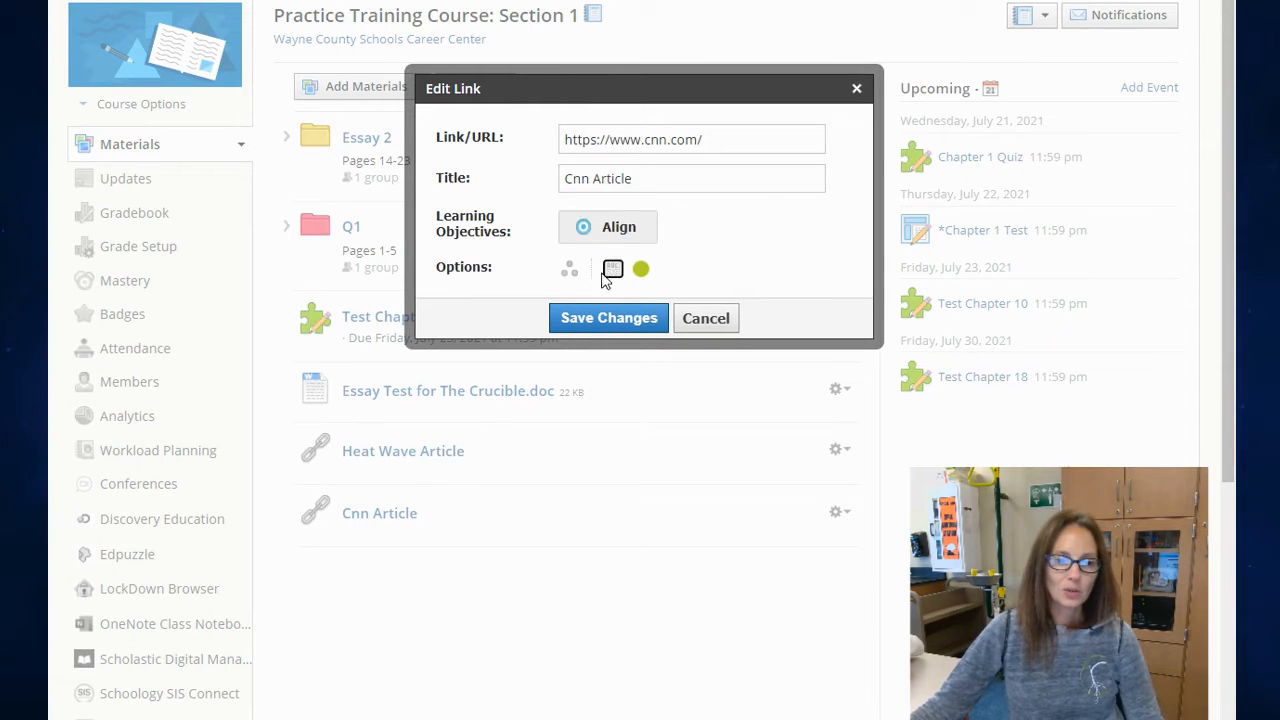
click(616, 318)
click(399, 514)
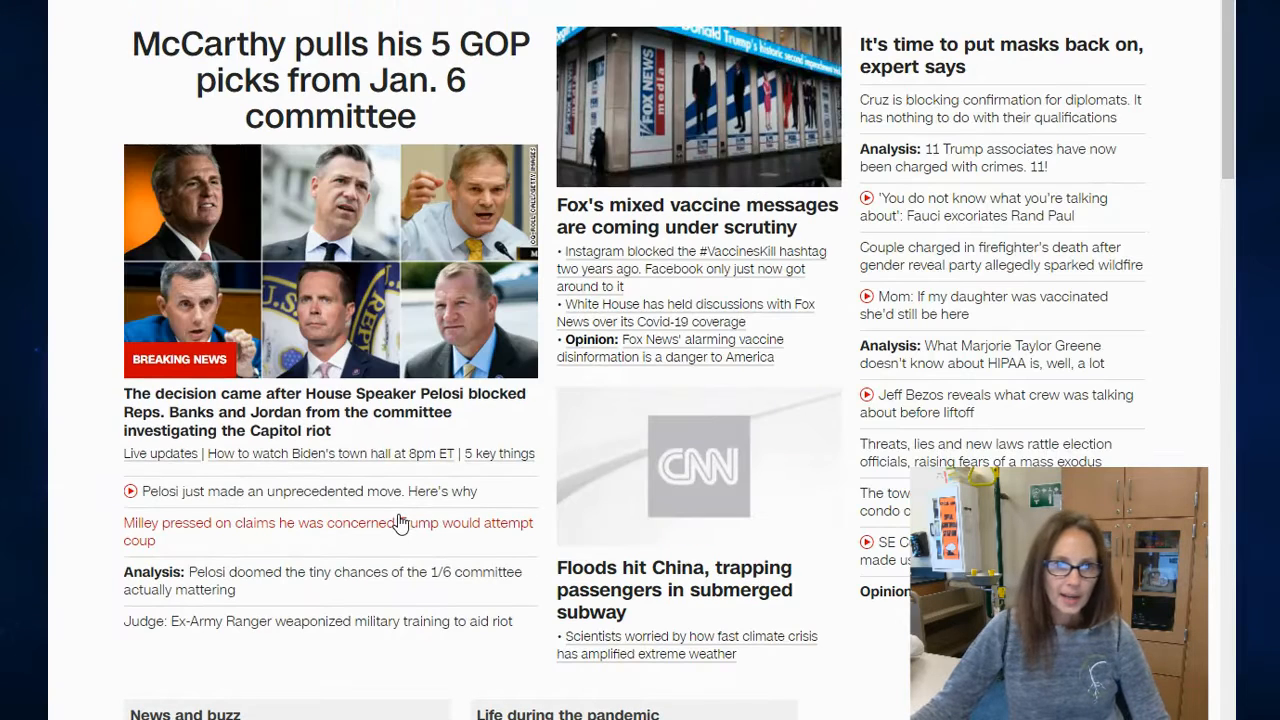
scroll(640, 360, up, 3)
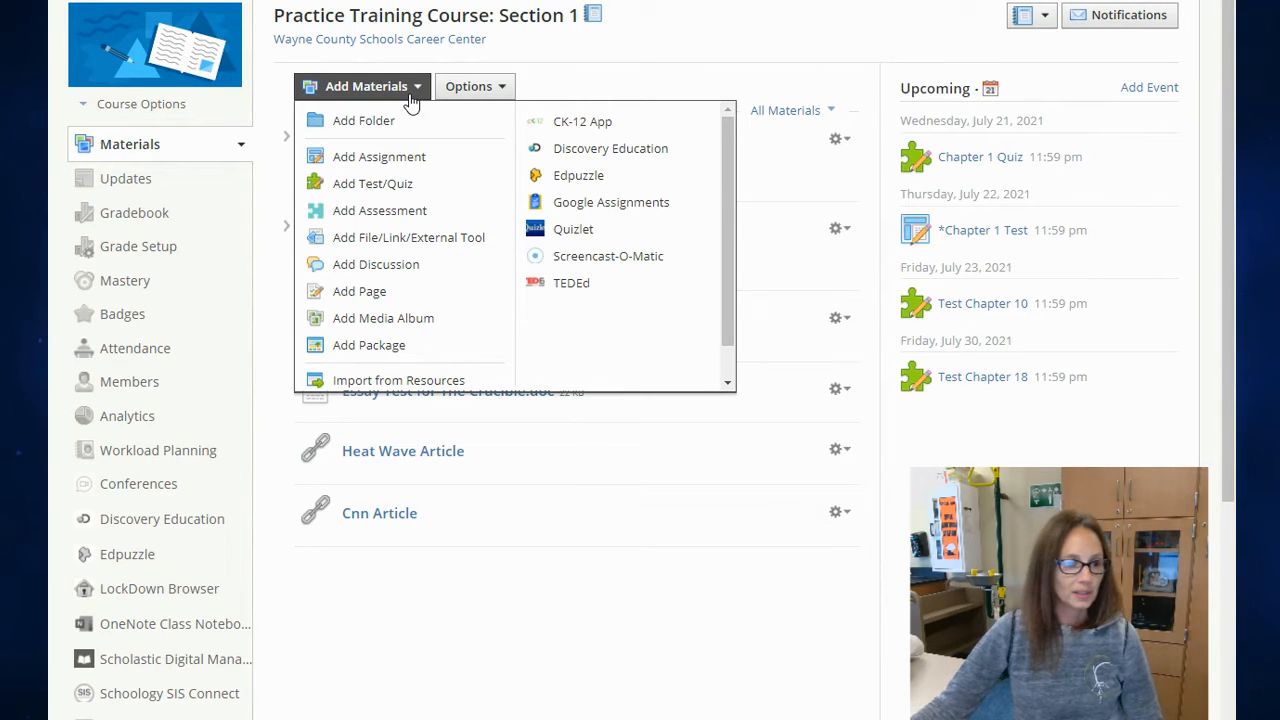
Step: Start a new page titled "Chapter 1 Information" in the course materials and enter "Blah blah." as its body text
click(388, 290)
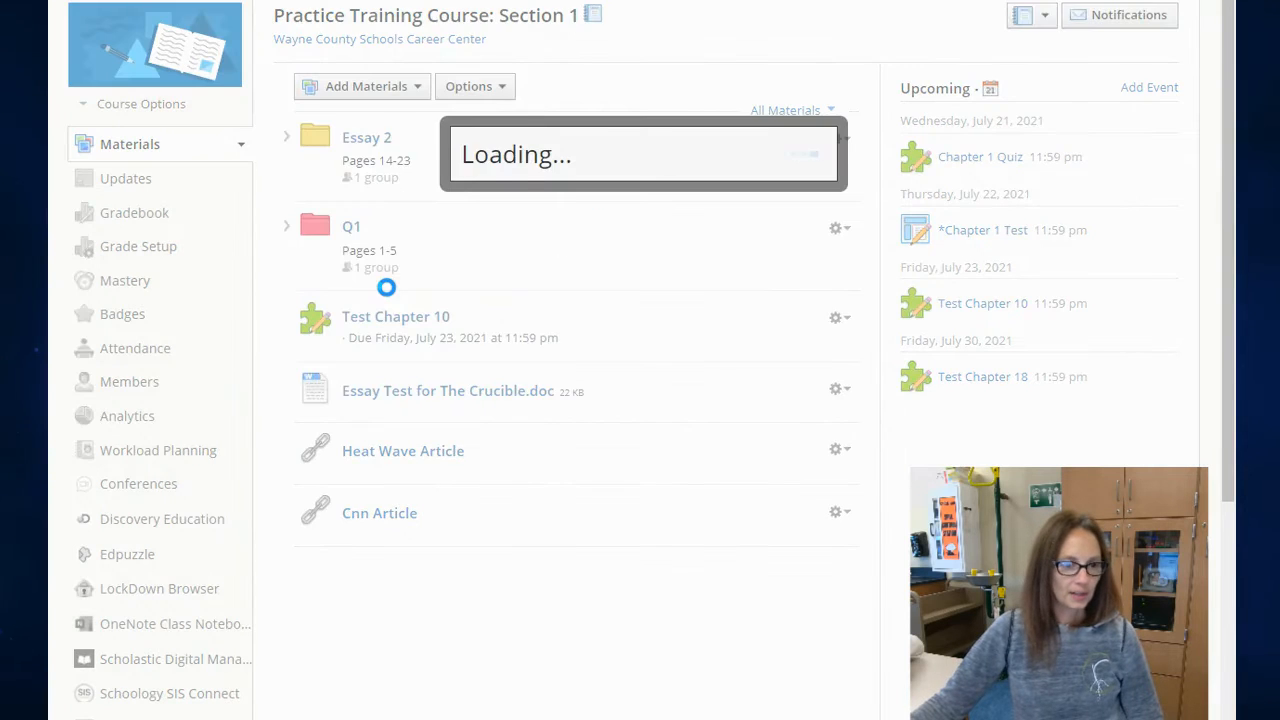
click(458, 36)
text(Chap)
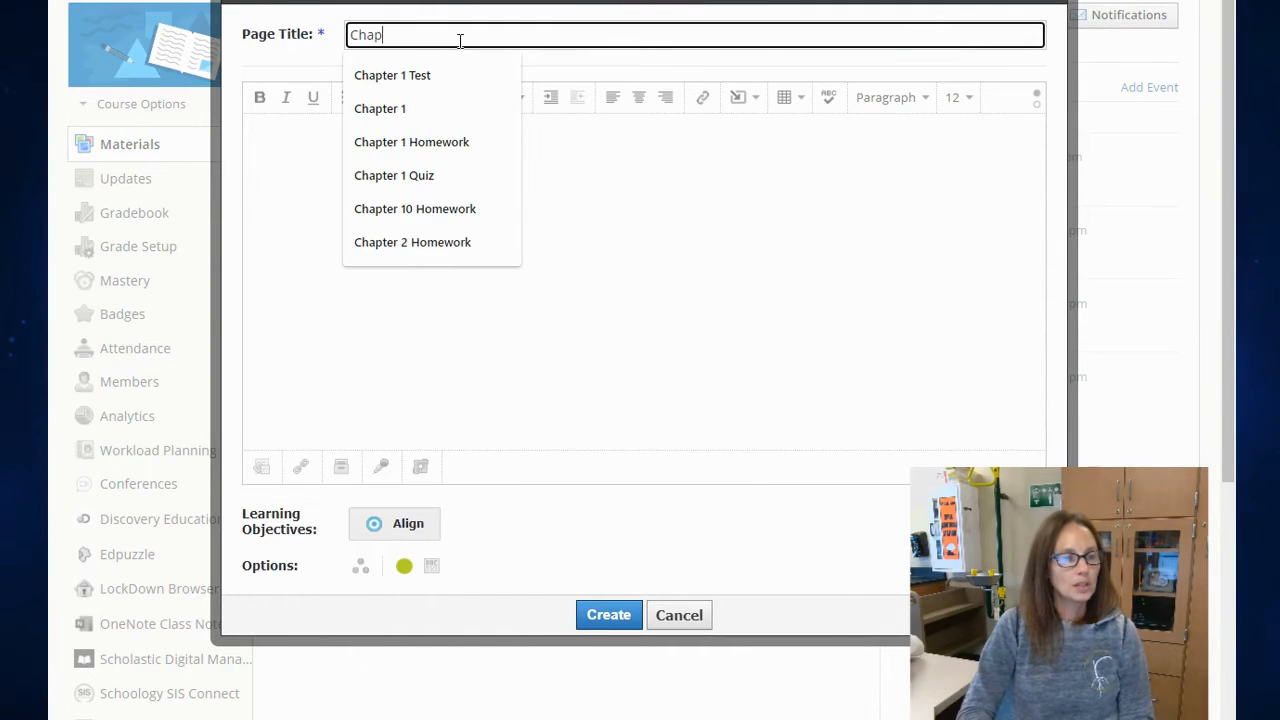
text(ter 1 Infor4m)
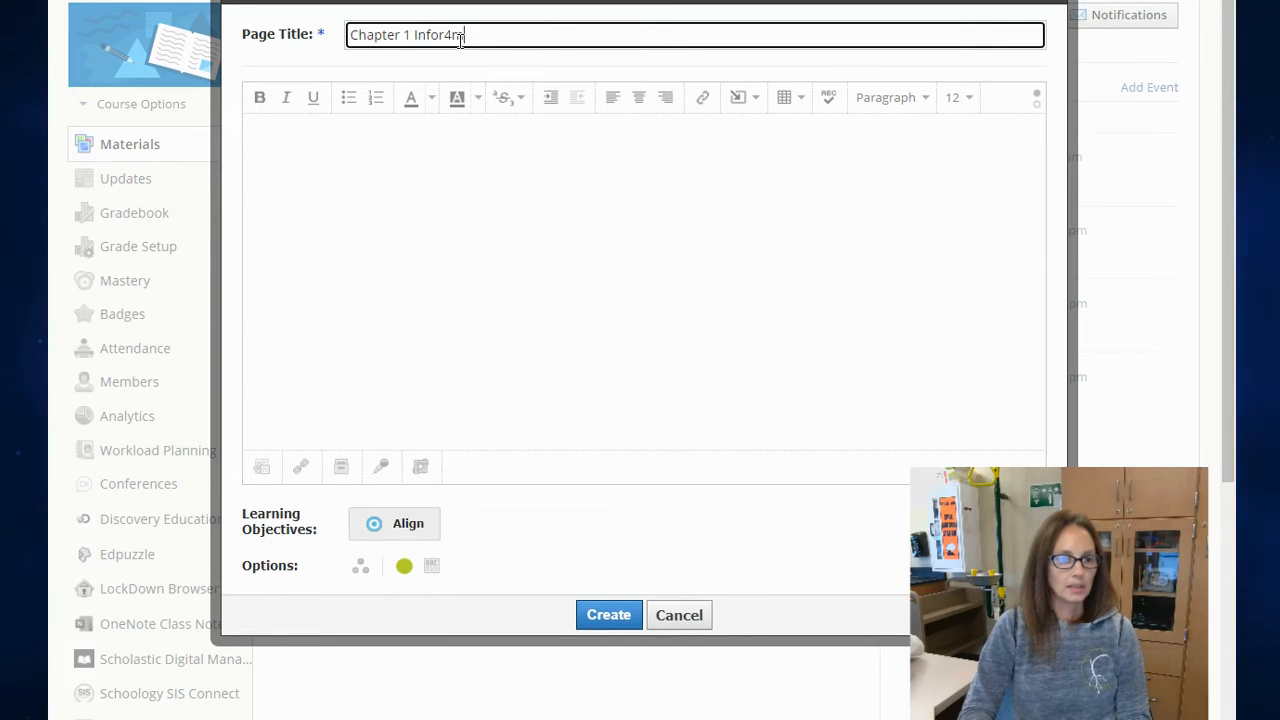
text(n)
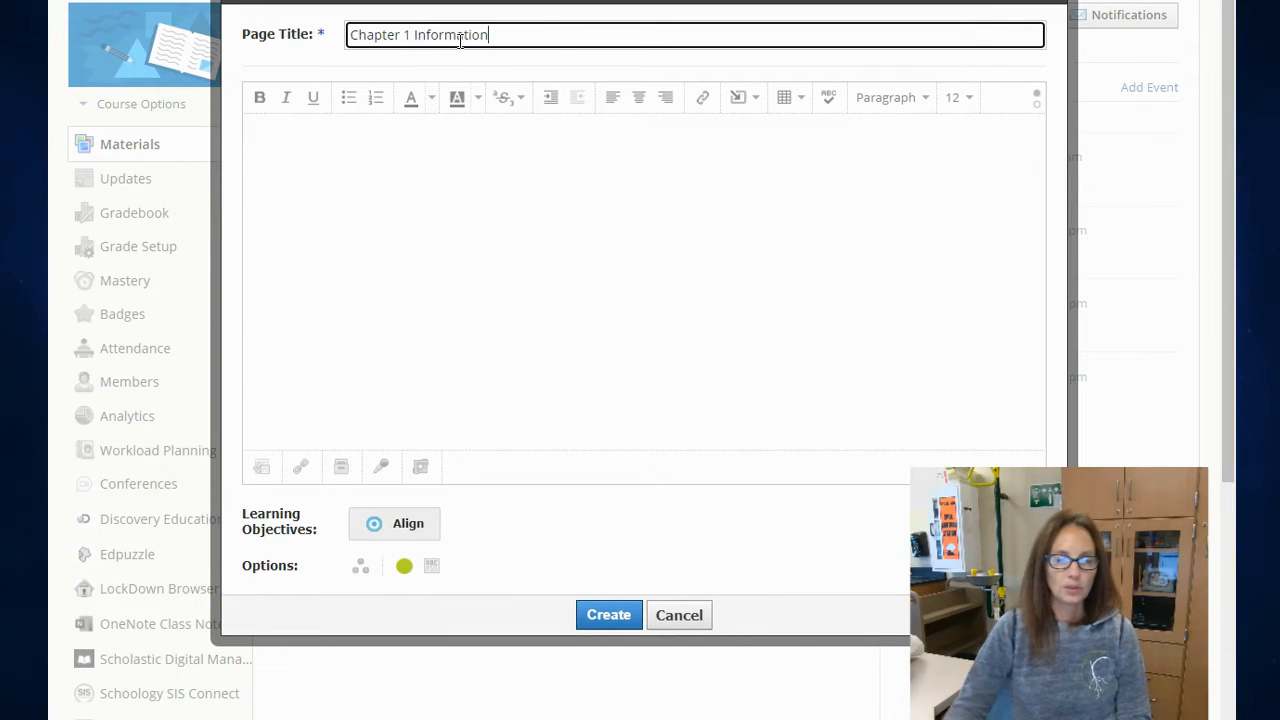
click(509, 207)
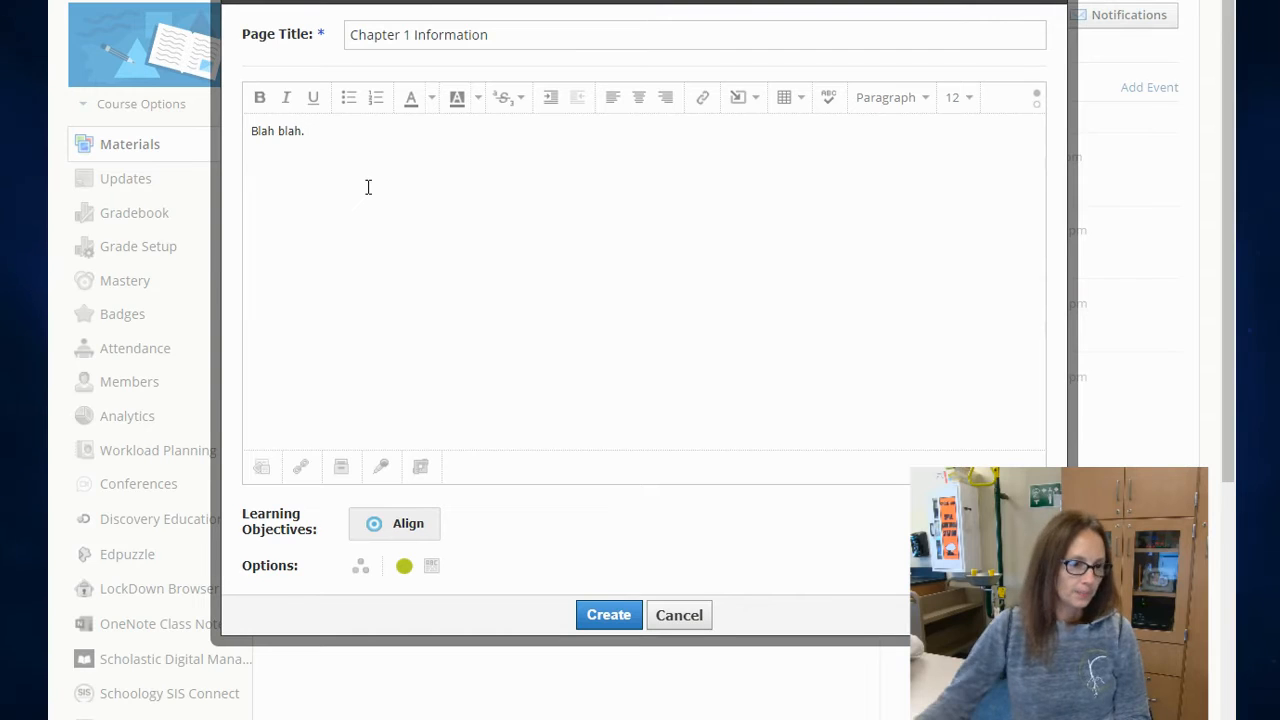
click(708, 97)
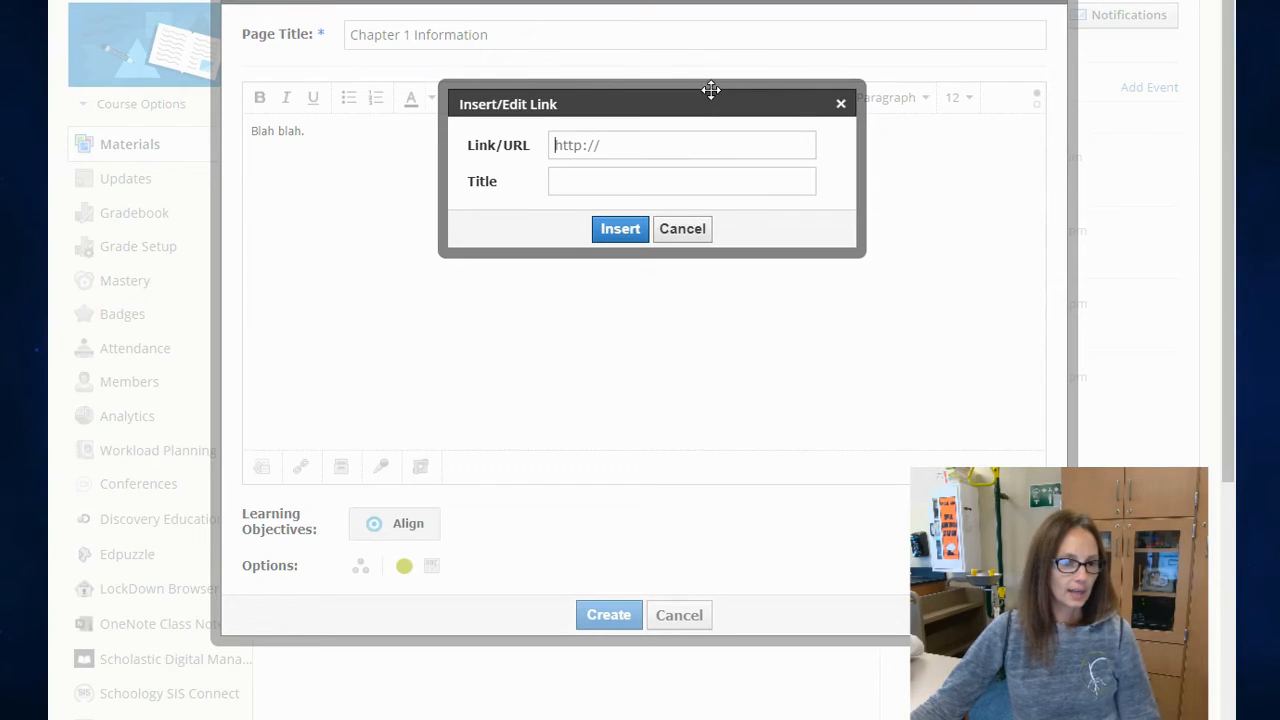
text(https://www.cnn.com/)
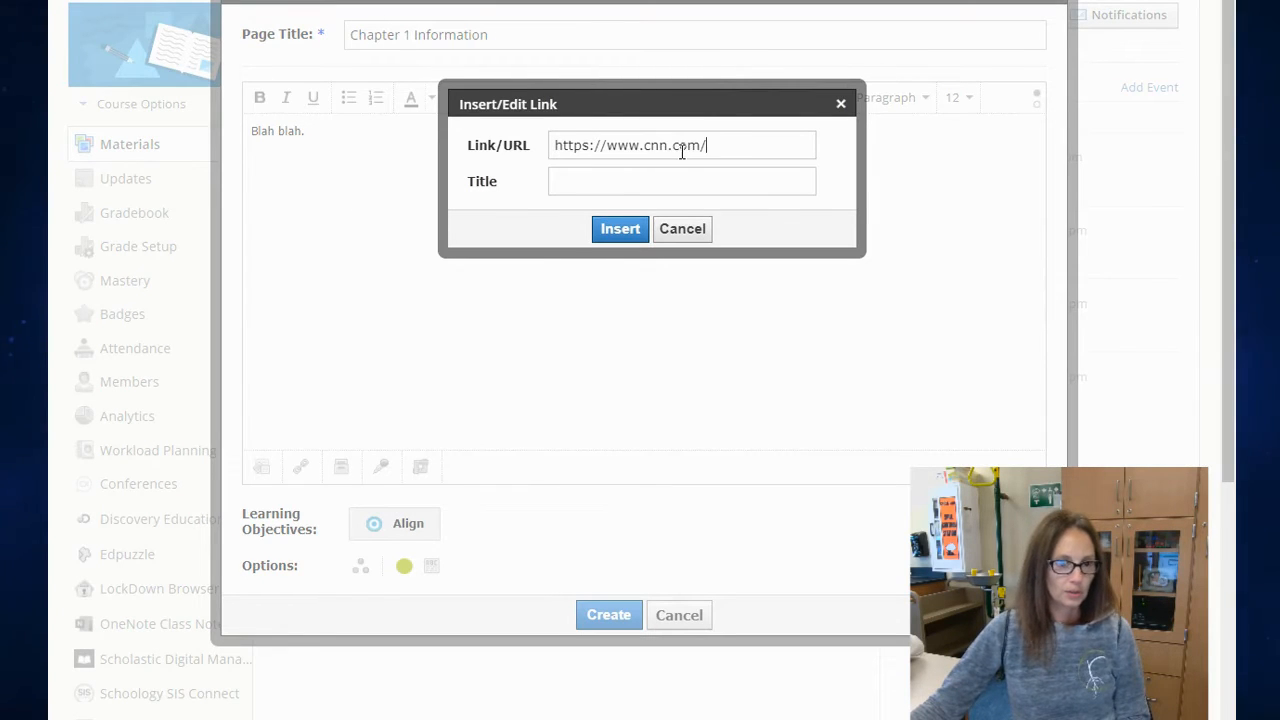
click(679, 183)
text(Read this article)
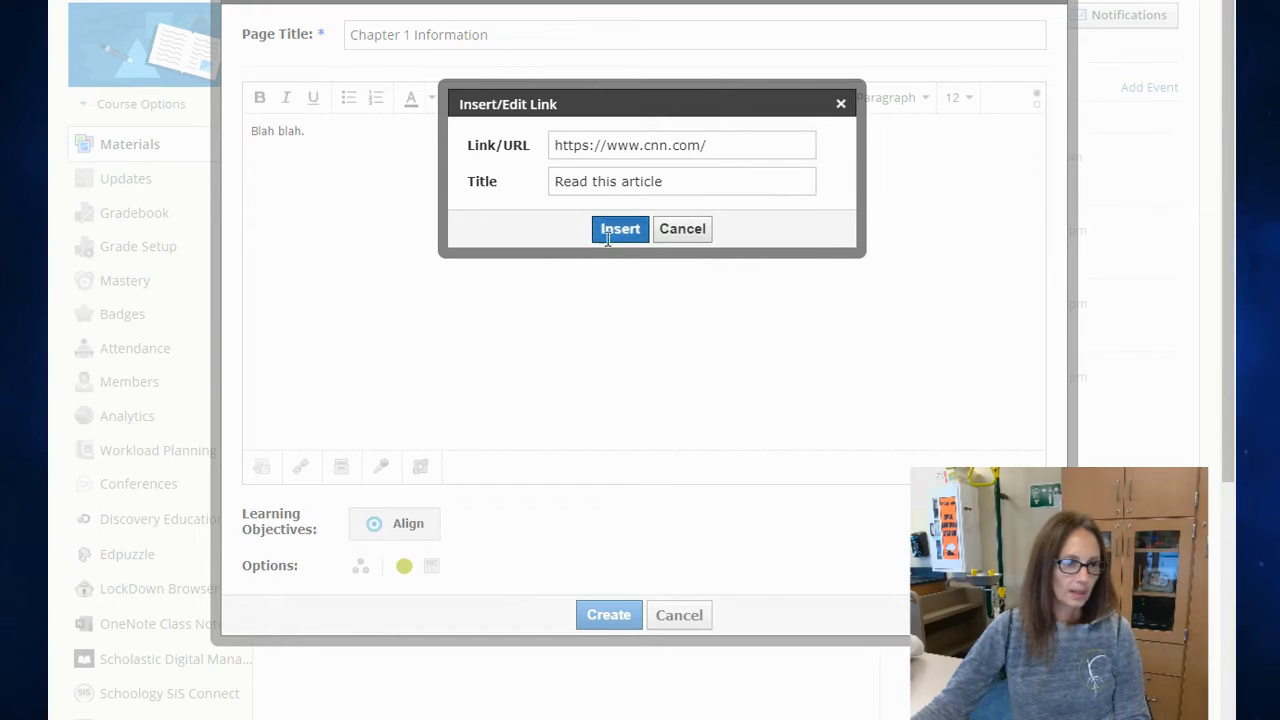
click(620, 229)
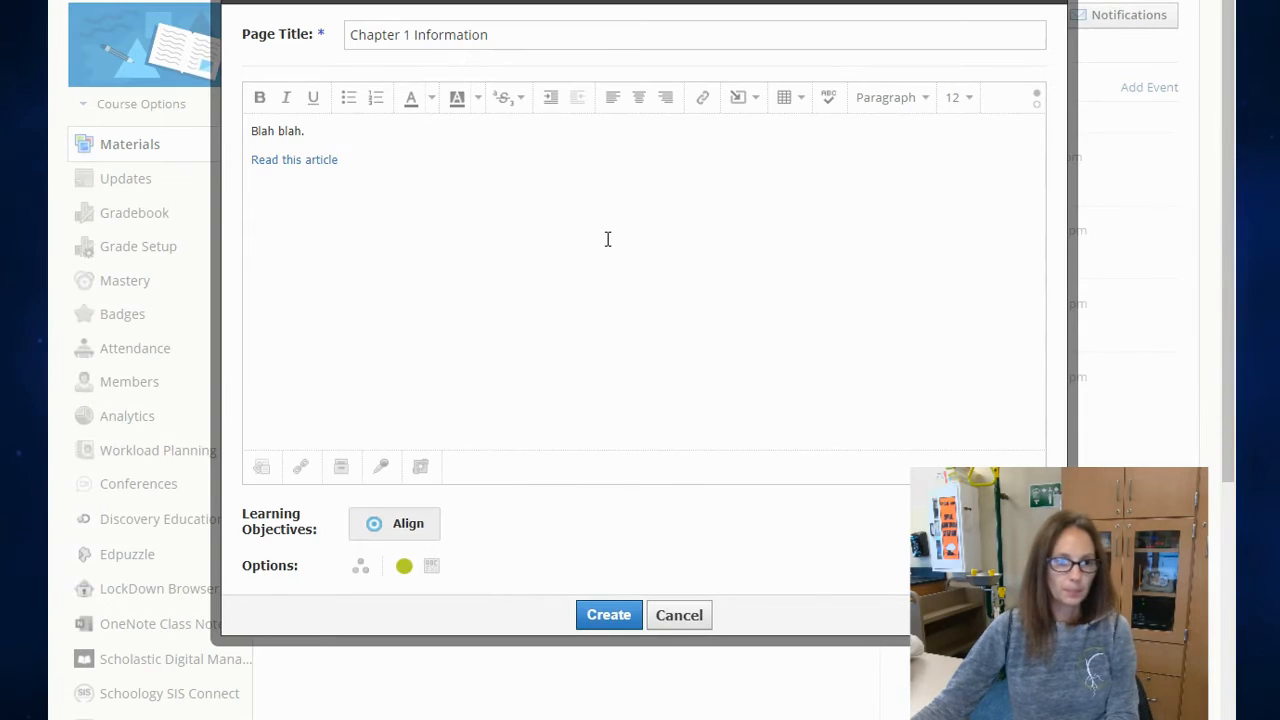
Step: Insert the snowy mountain picture from the computer below the article link
click(756, 99)
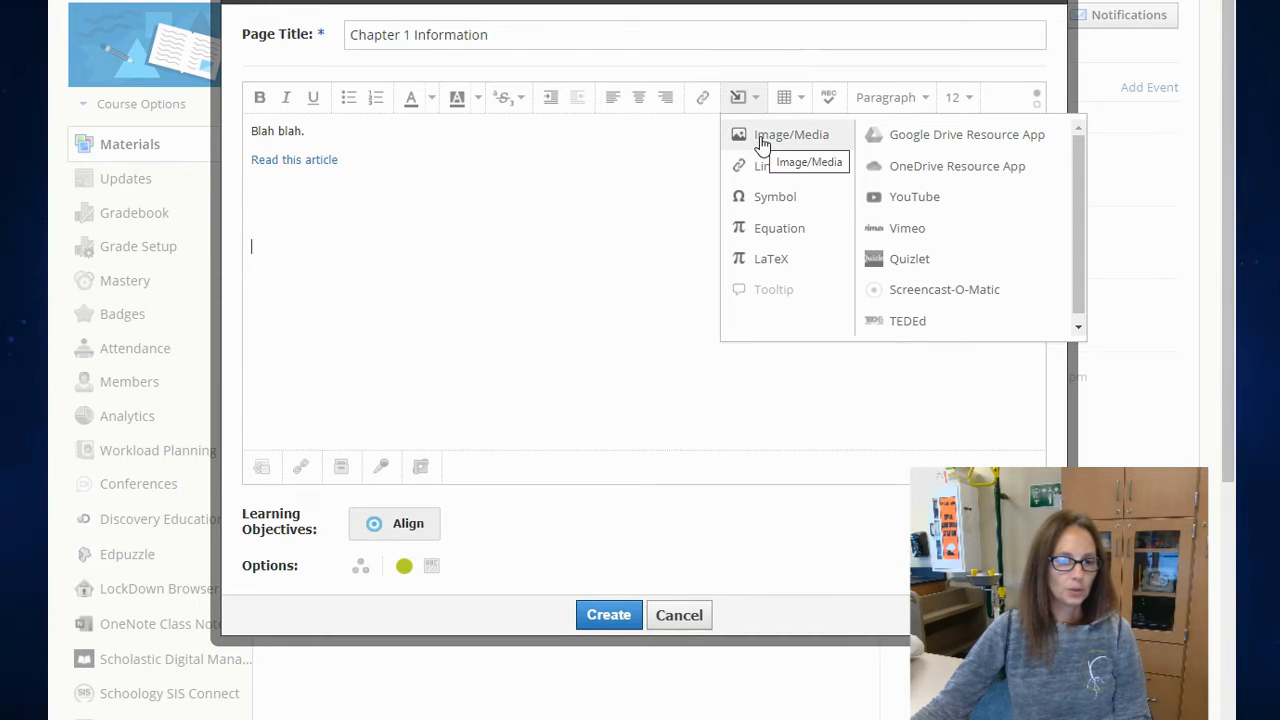
click(762, 140)
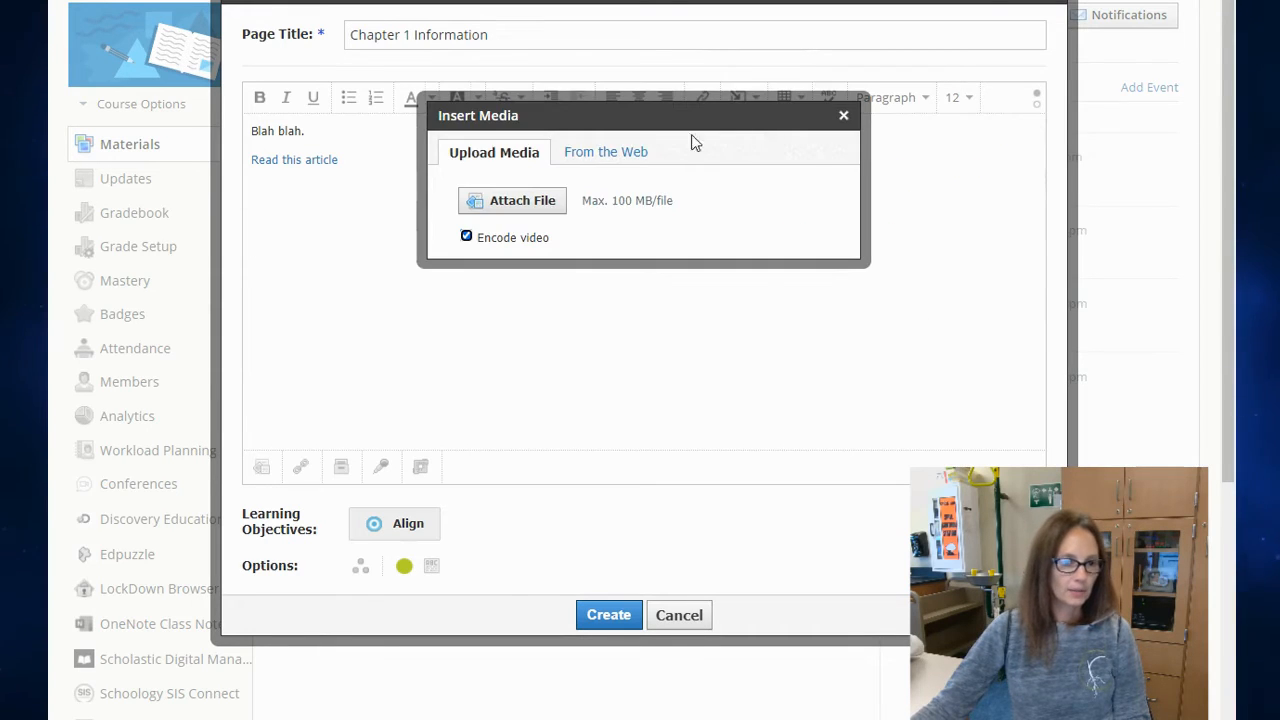
click(550, 202)
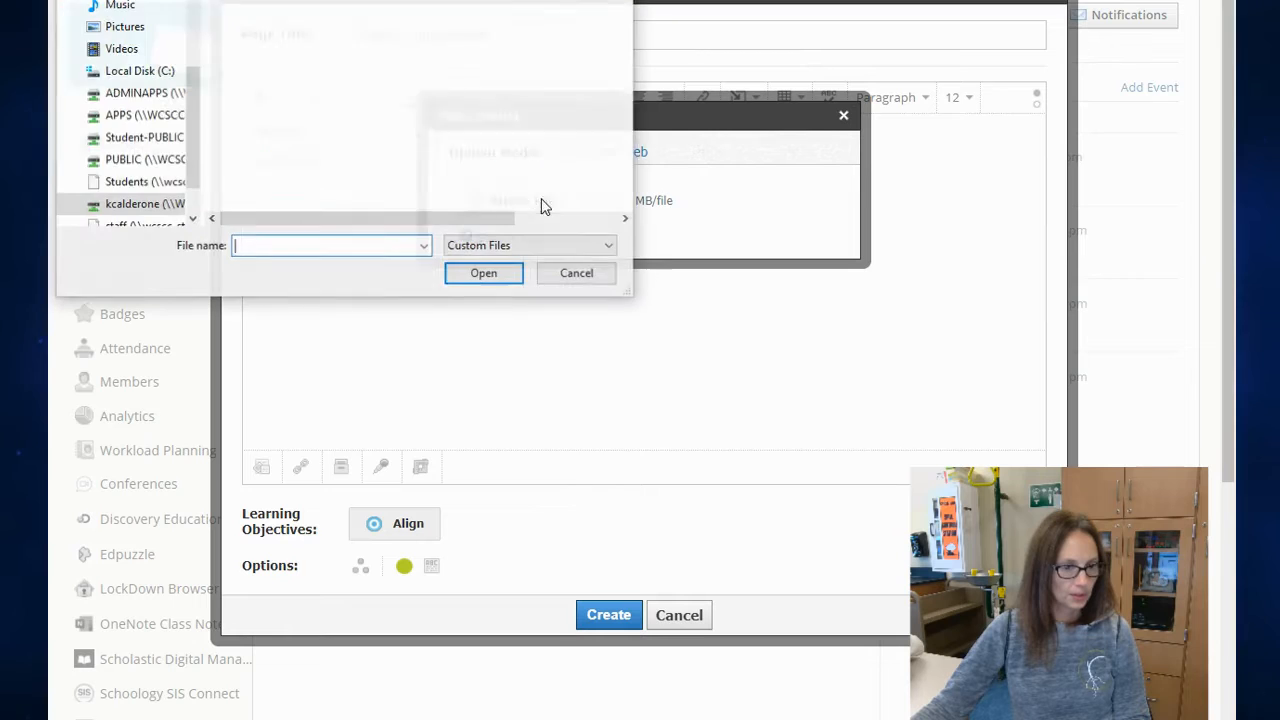
click(450, 160)
click(484, 274)
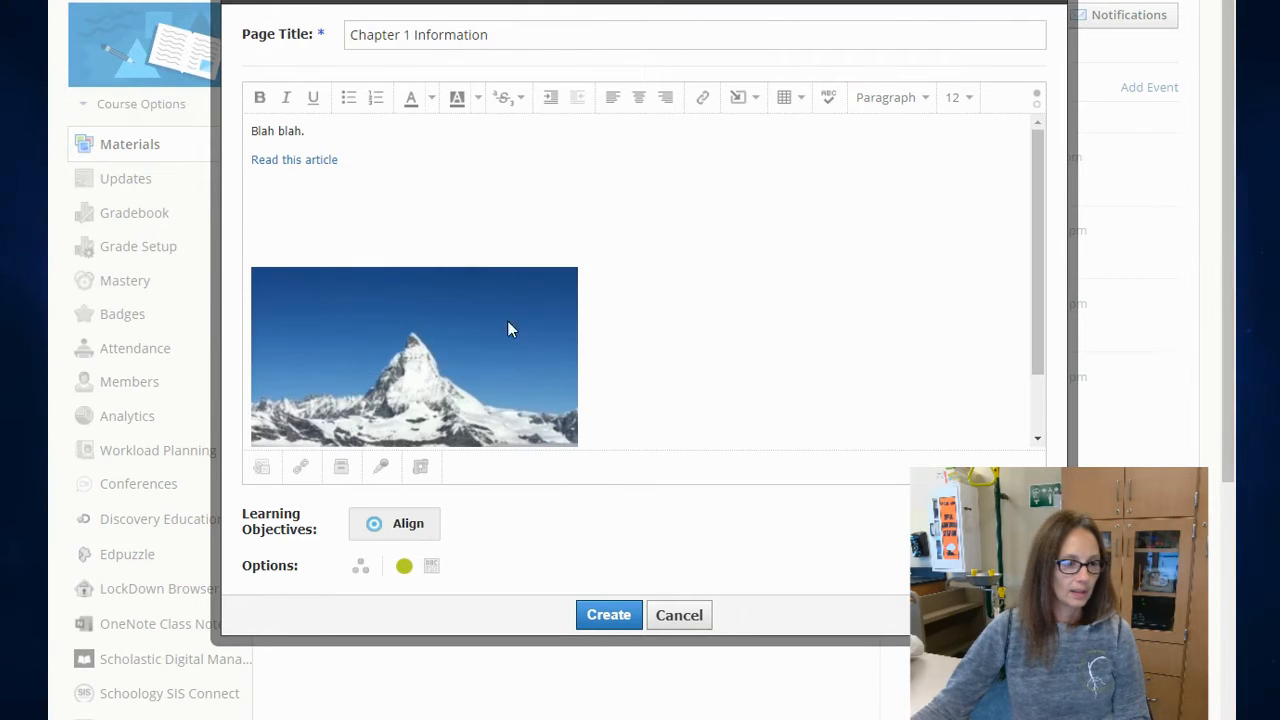
Step: Search YouTube for "matterhorn" and embed the video "Matterhorn Bobsleds 4K Front Seat POV - Disneyland Park California" above the mountain picture
scroll(558, 225, down, 5)
scroll(626, 223, up, 1)
scroll(619, 230, up, 3)
click(744, 104)
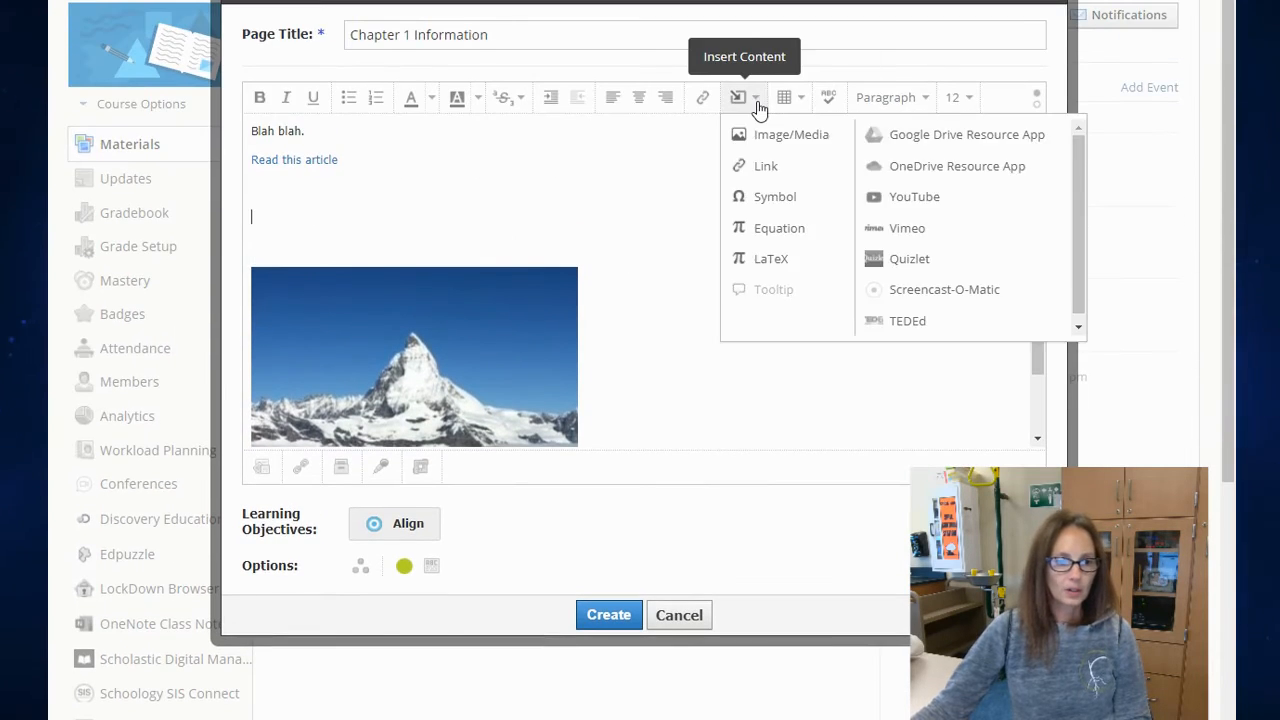
click(916, 198)
click(386, 107)
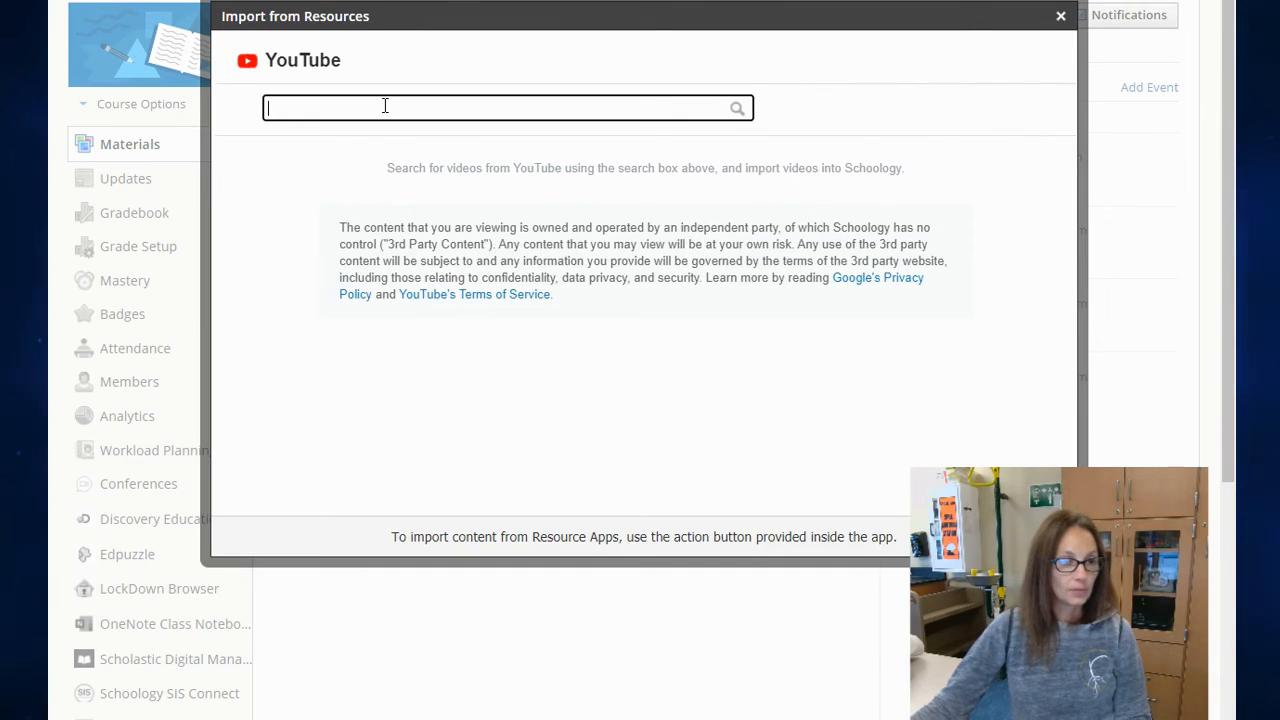
text(matterhorn)
key(Return)
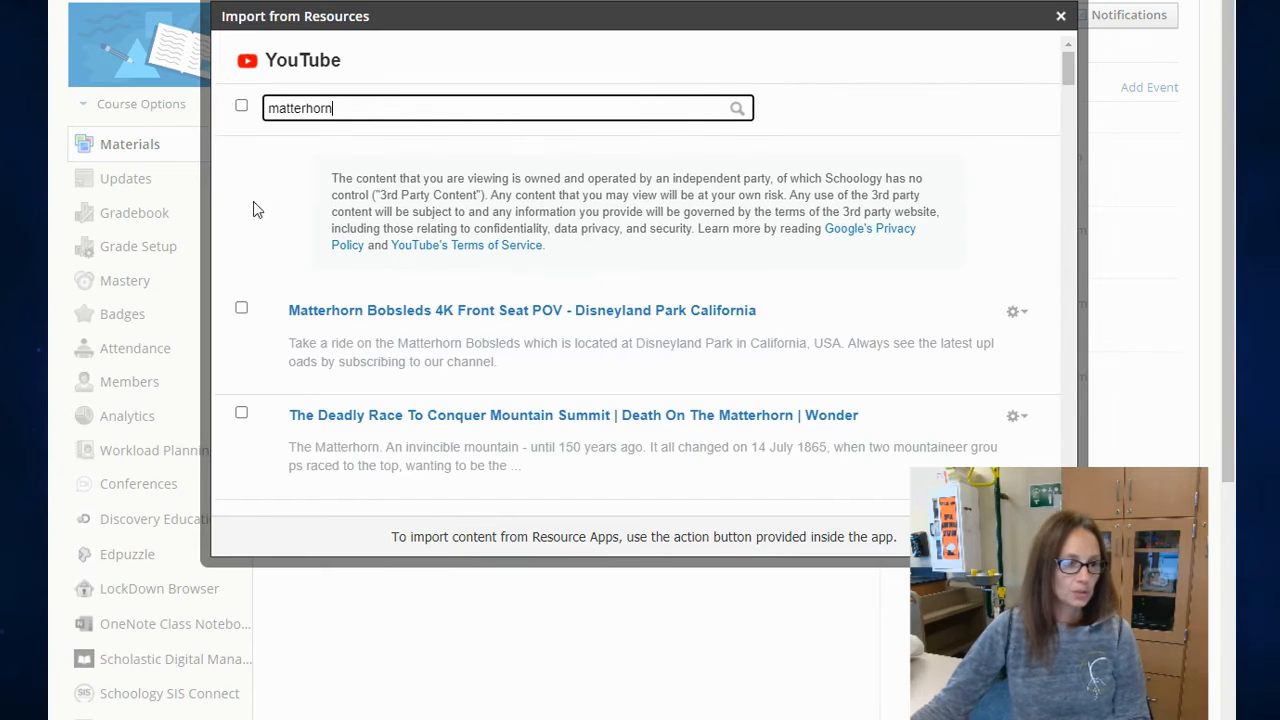
click(242, 310)
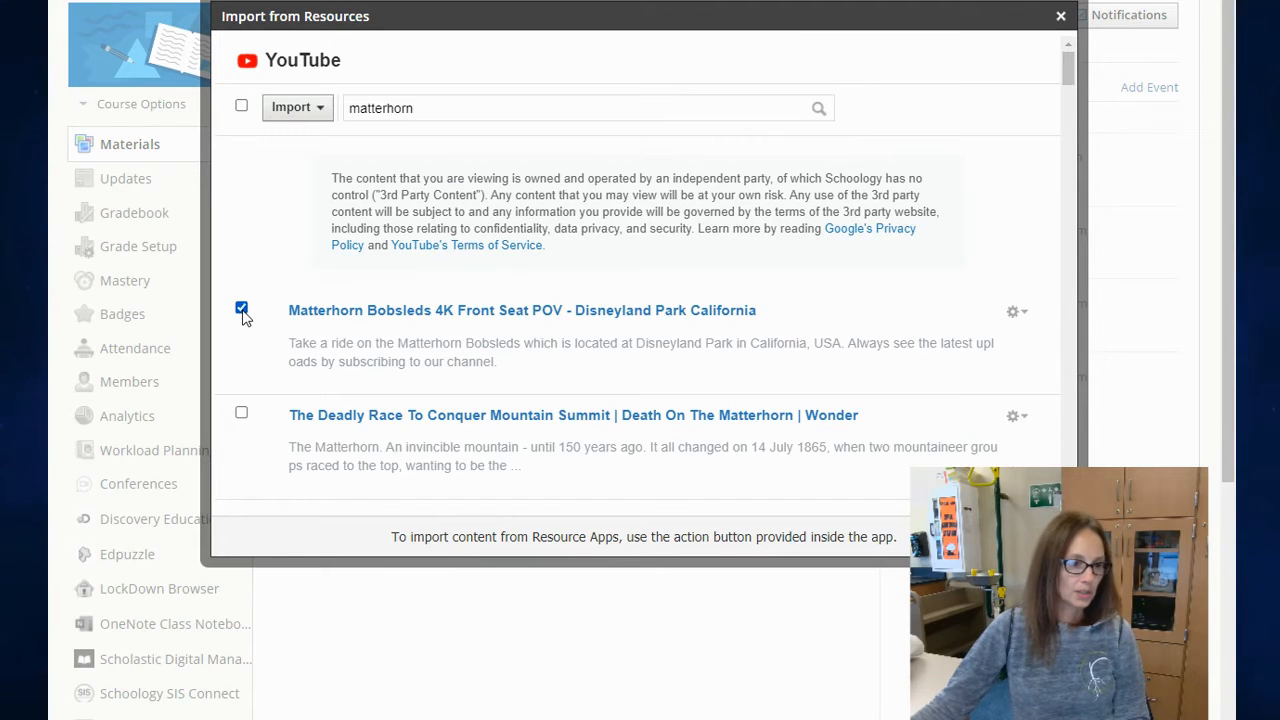
click(292, 112)
click(306, 168)
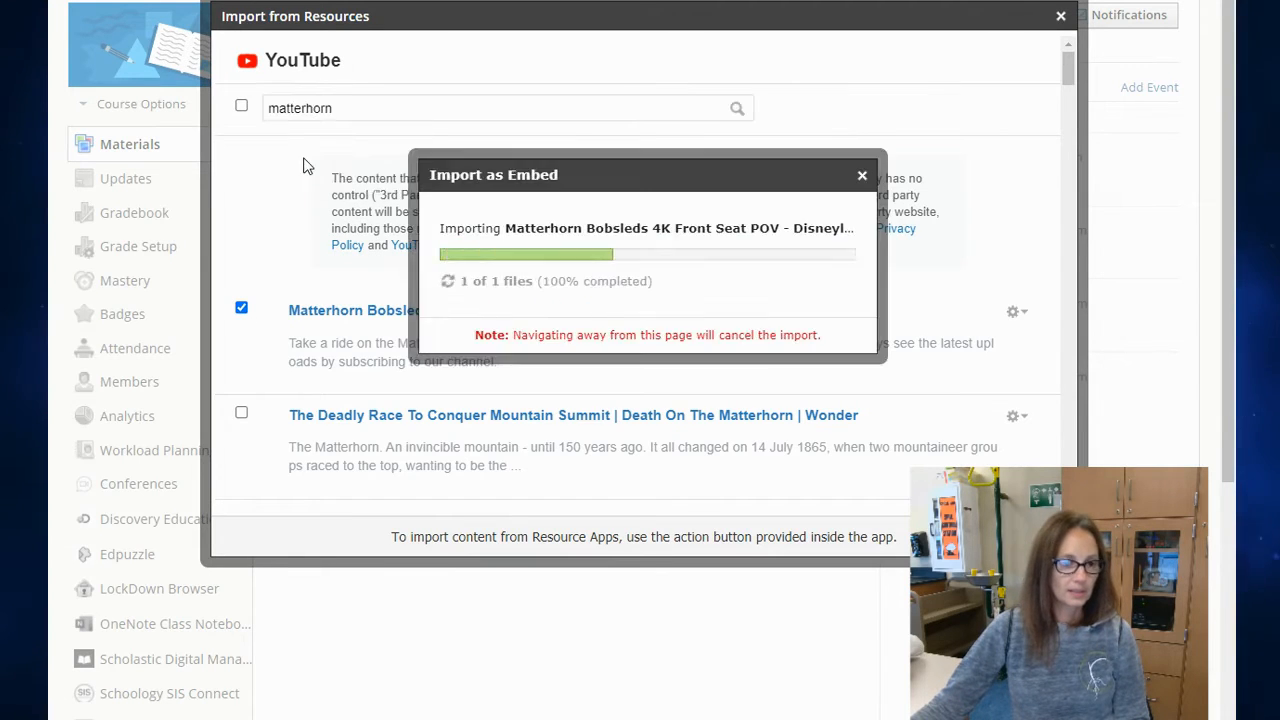
Step: Import the Free Supplies document from Google Drive below the mountain picture, with blank lines after it
scroll(768, 304, down, 2)
scroll(769, 308, up, 4)
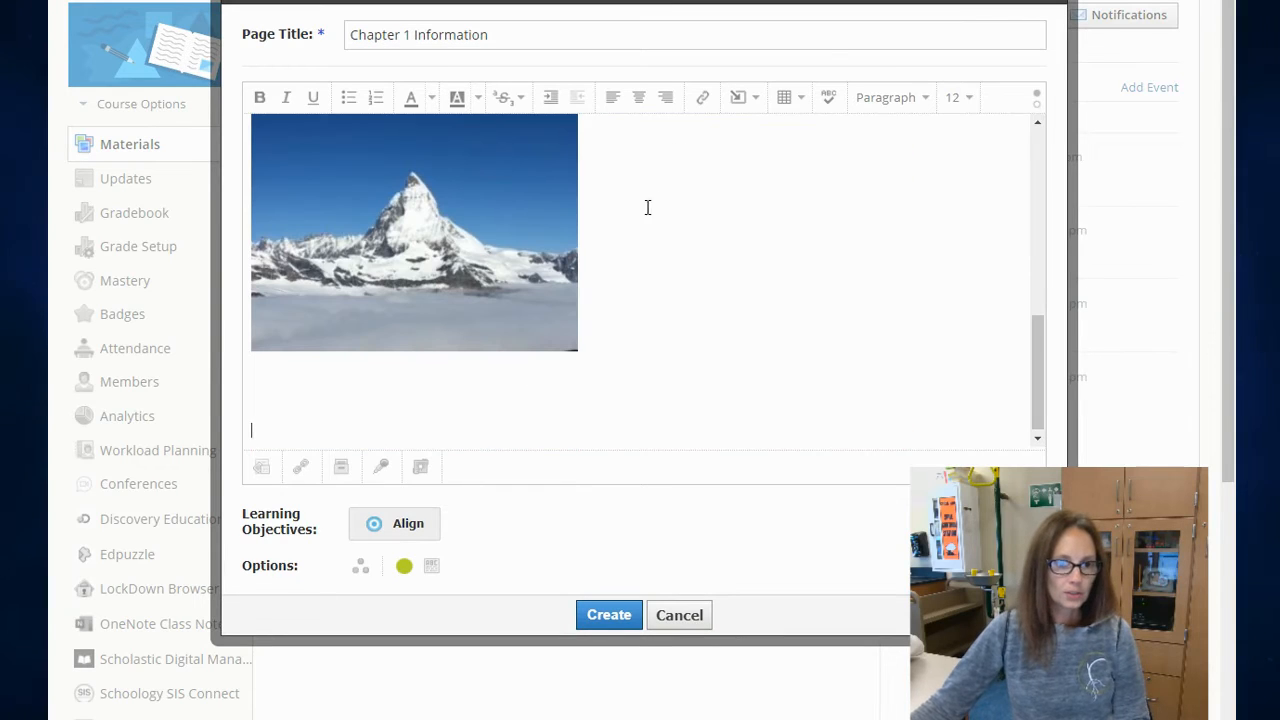
click(759, 106)
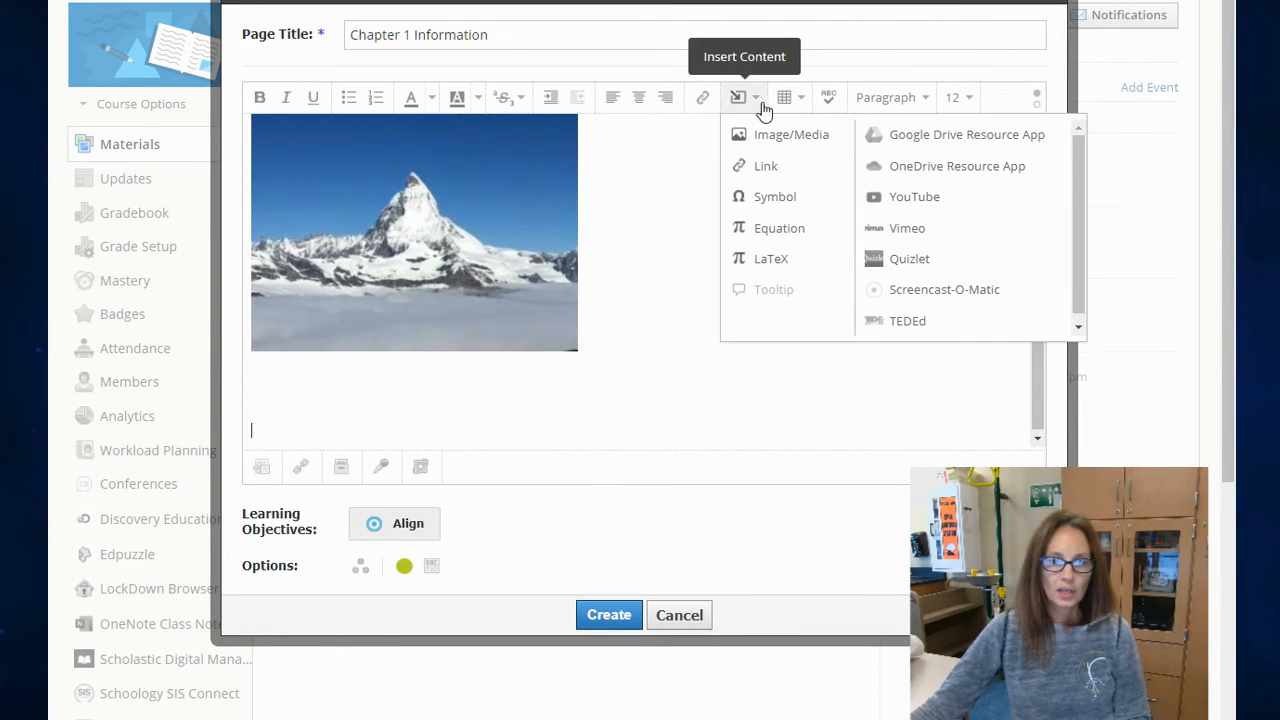
click(914, 146)
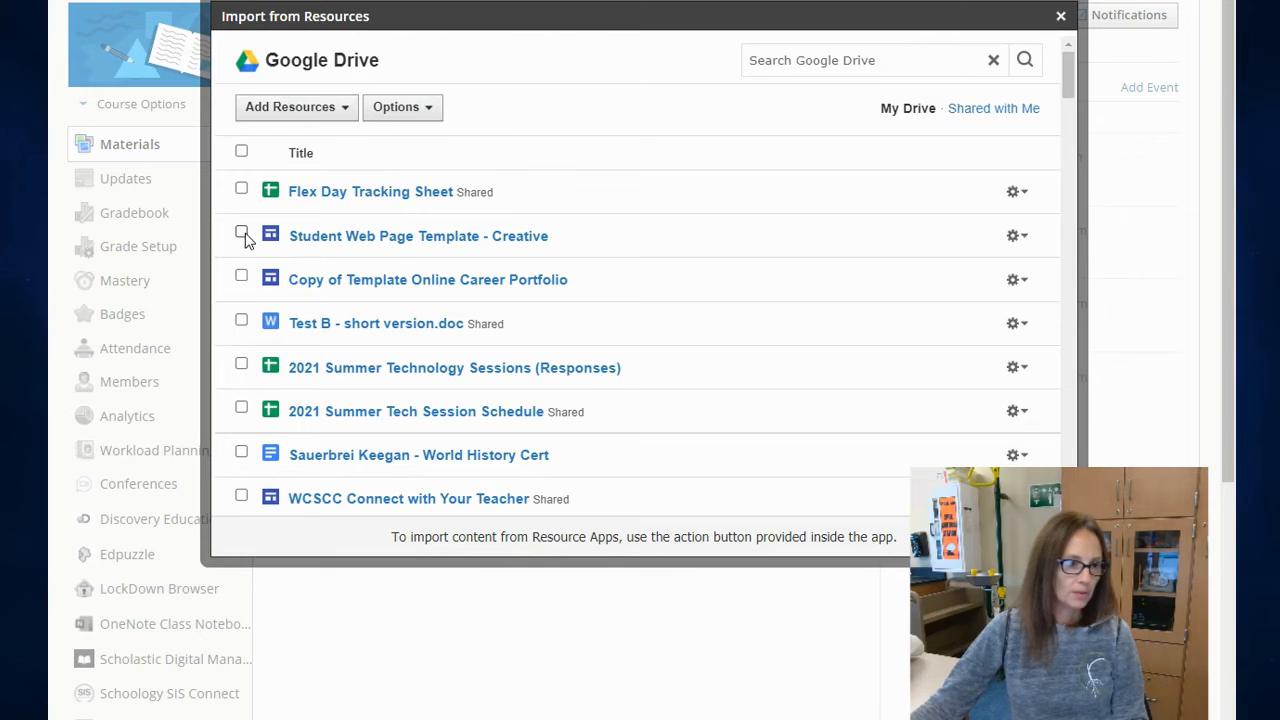
scroll(250, 280, down, 5)
click(241, 309)
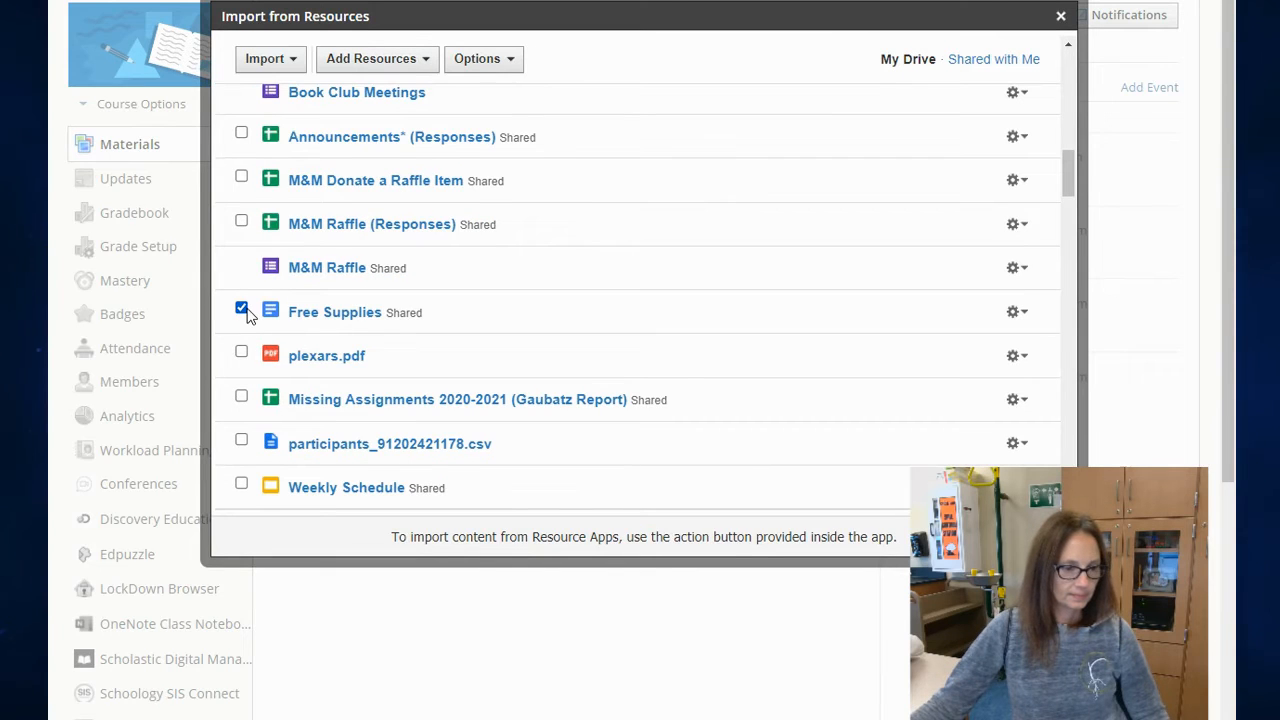
click(292, 62)
click(306, 93)
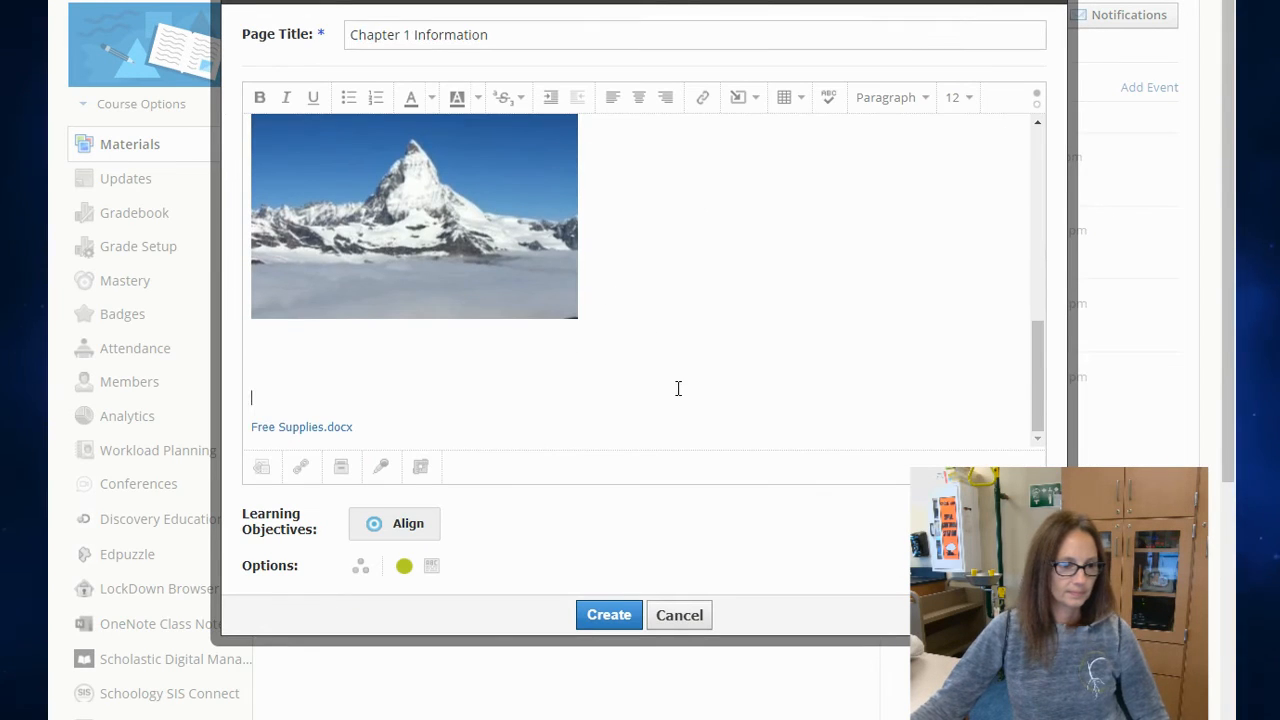
key(Return)
key(Return)
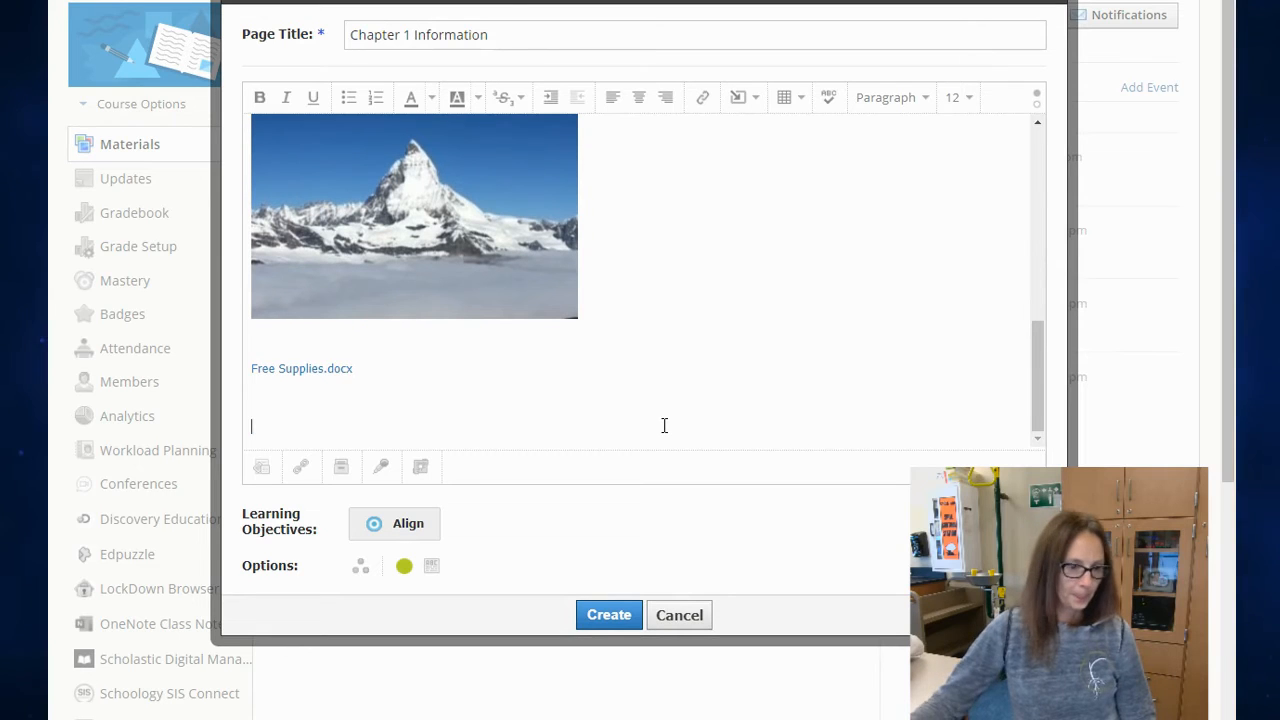
Step: Attach the file Electrical Circuits.pdf to the page and create the page
click(262, 468)
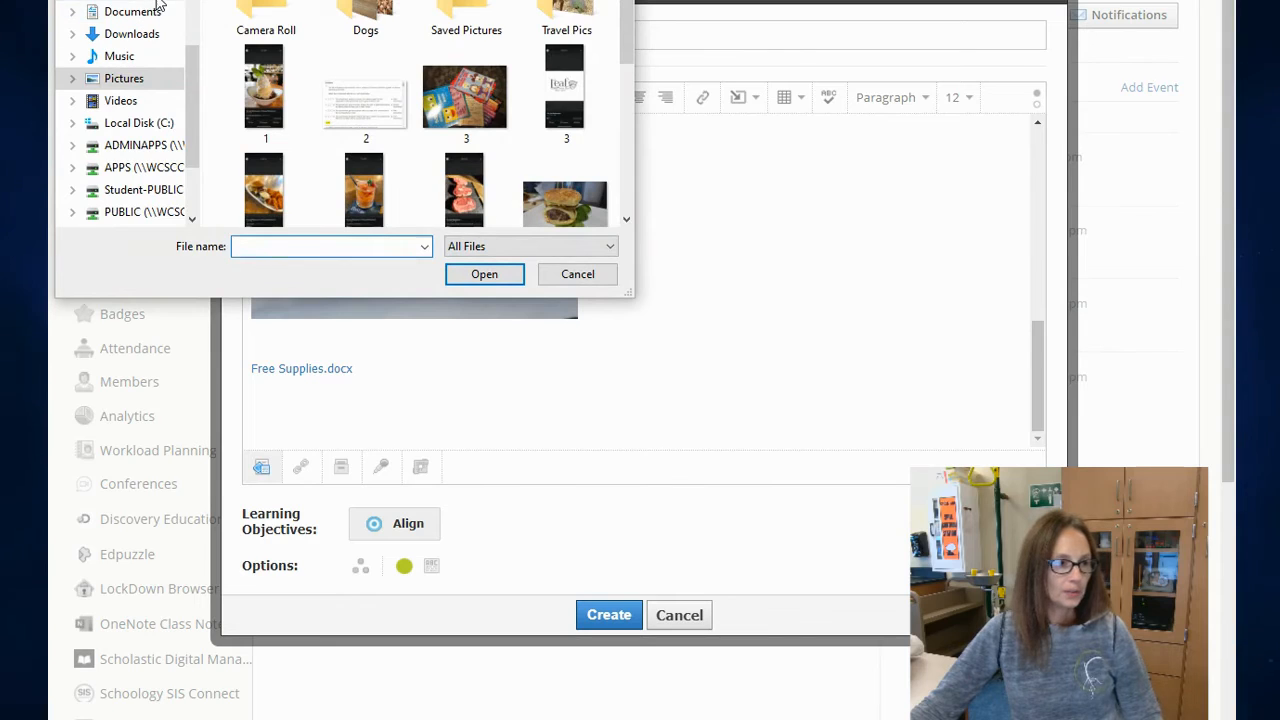
click(484, 274)
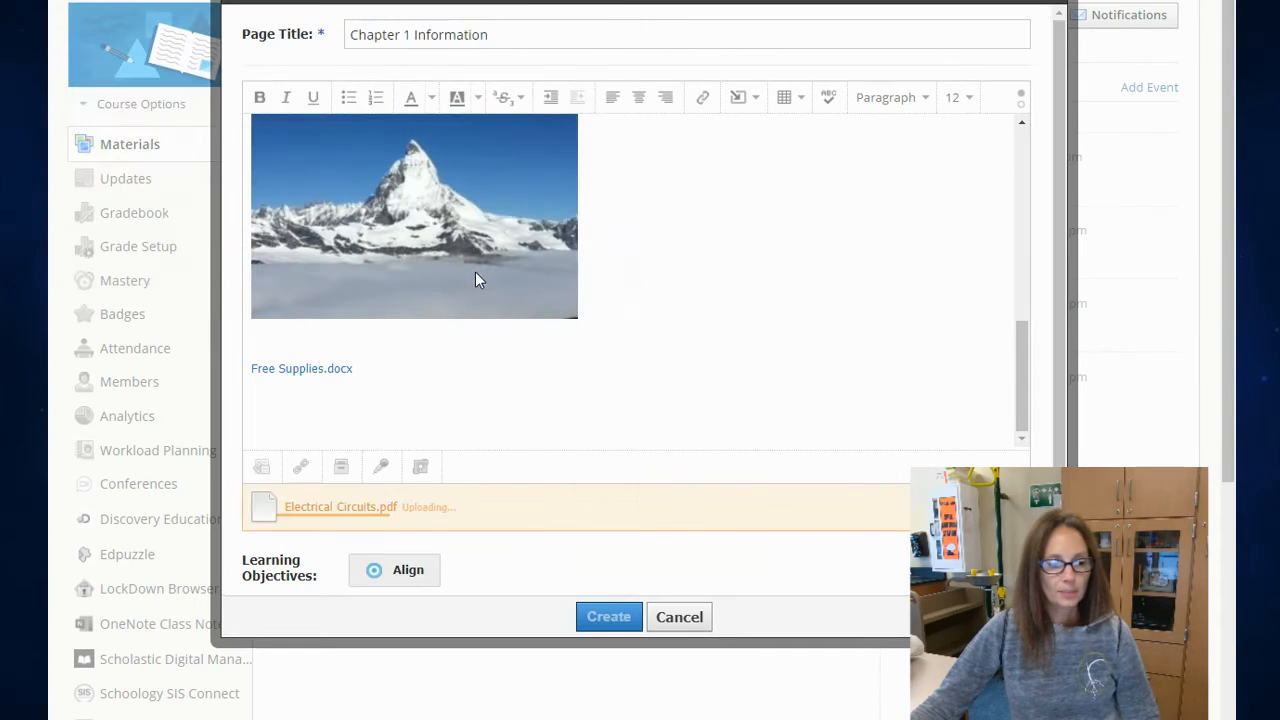
click(382, 467)
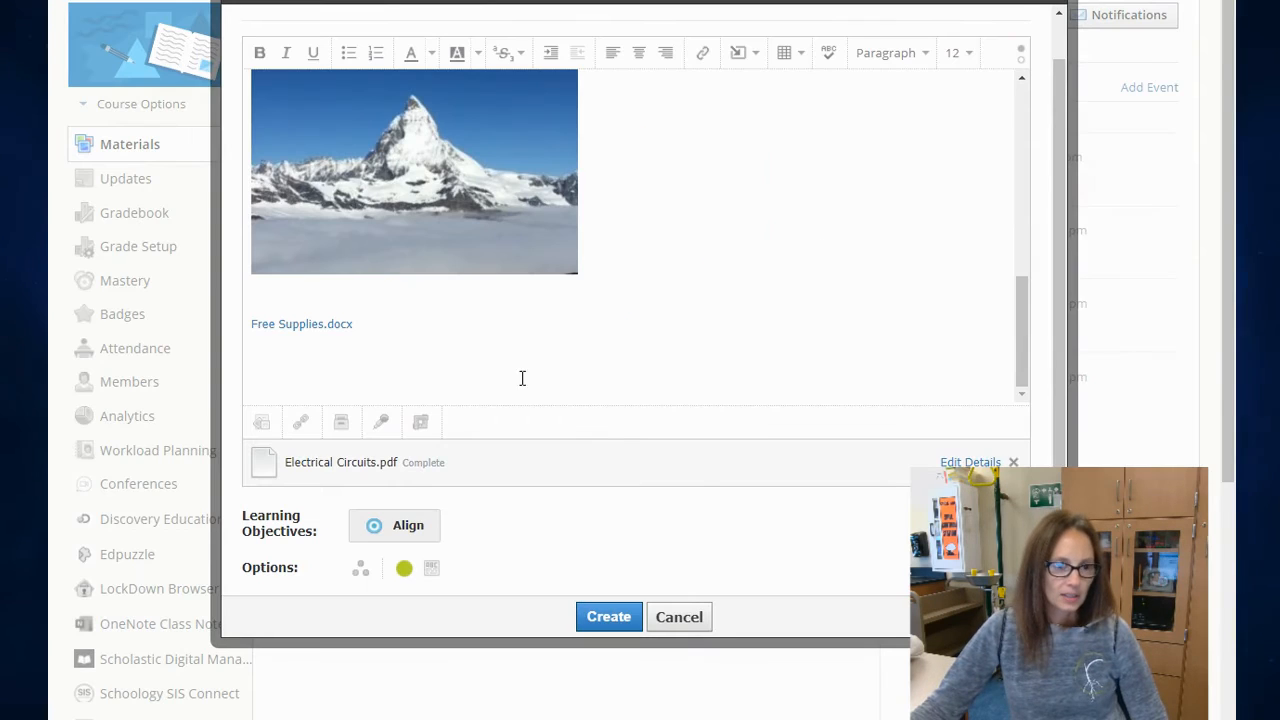
click(592, 616)
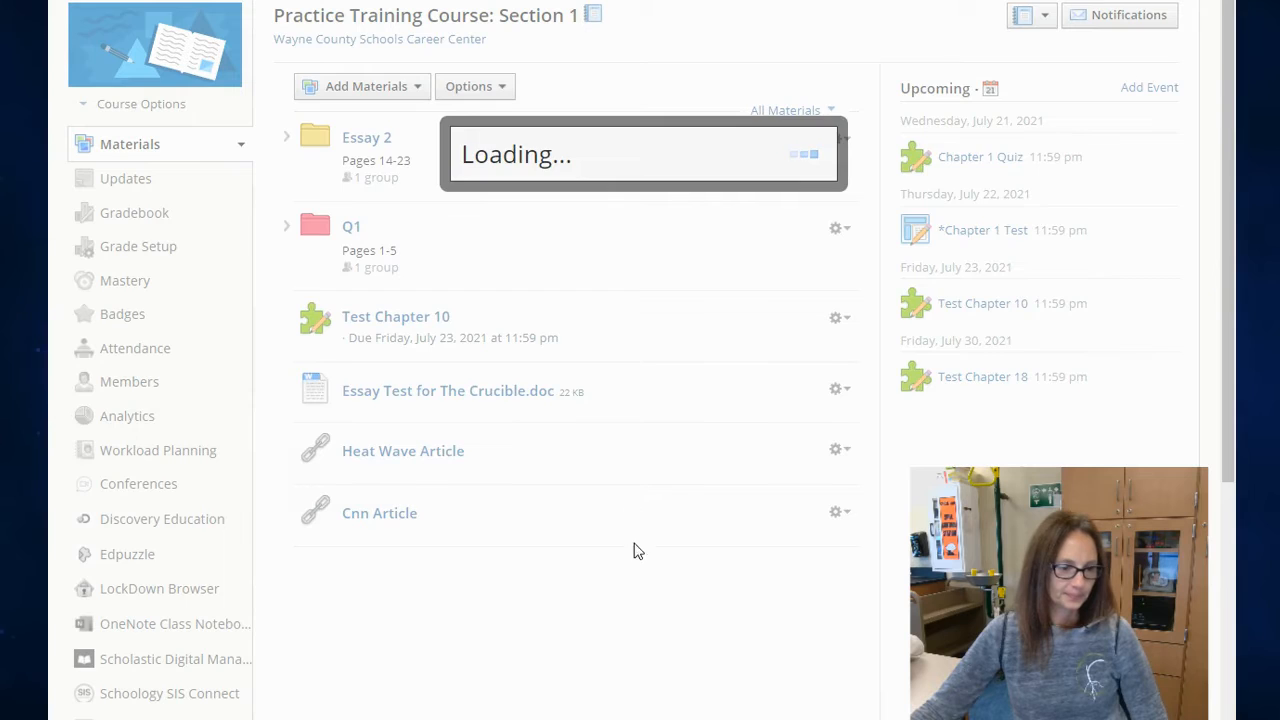
Step: Open the Chapter 1 Information page and look through its link, video, picture and attached files
scroll(620, 450, down, 3)
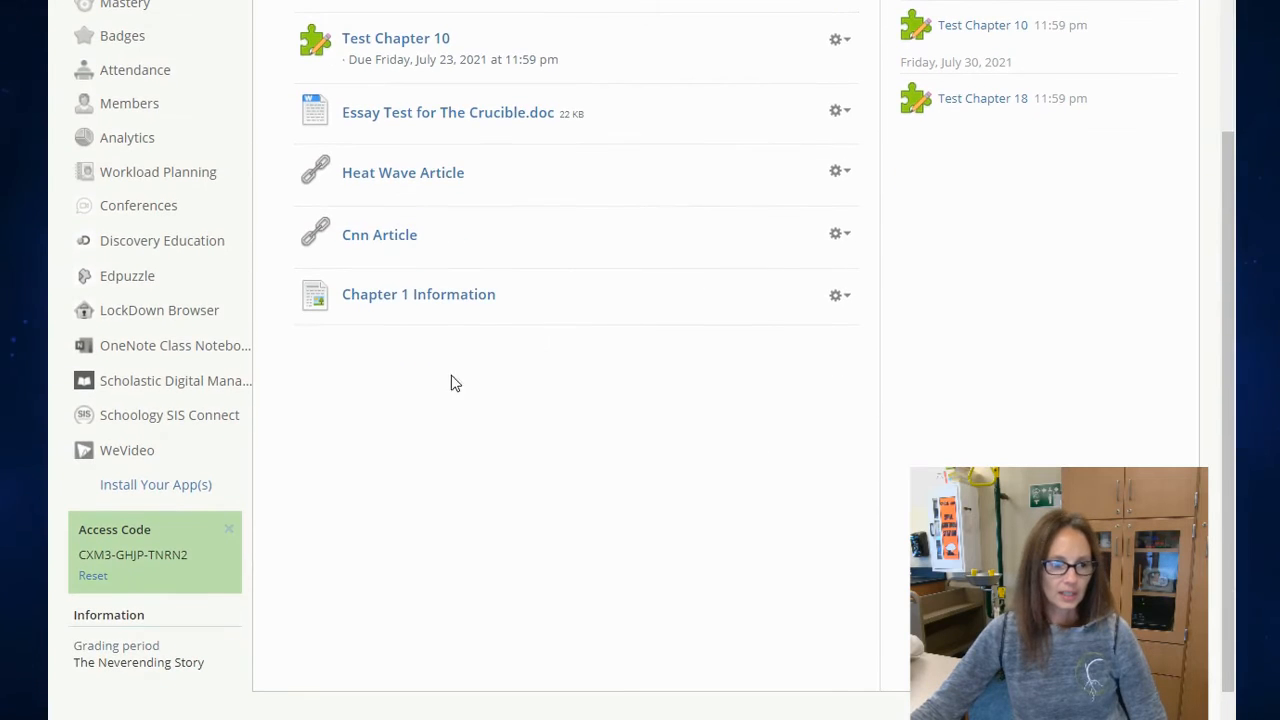
click(445, 298)
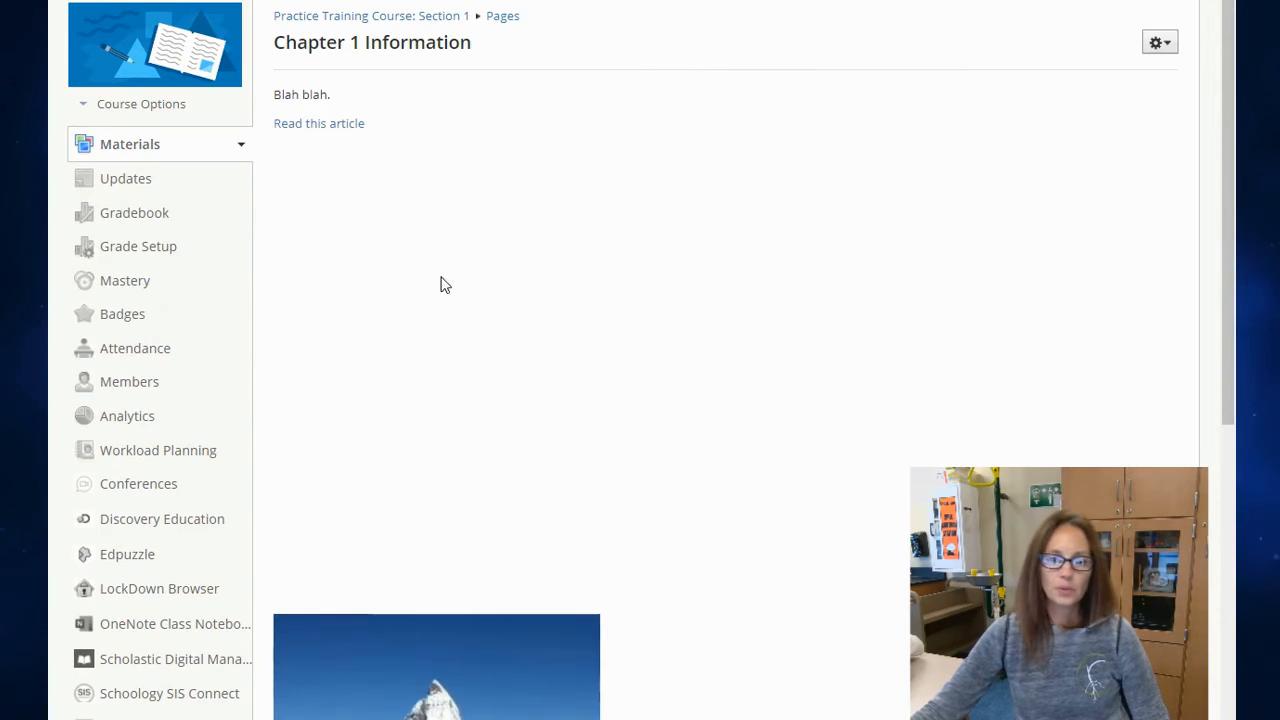
scroll(900, 400, down, 2)
scroll(898, 430, down, 4)
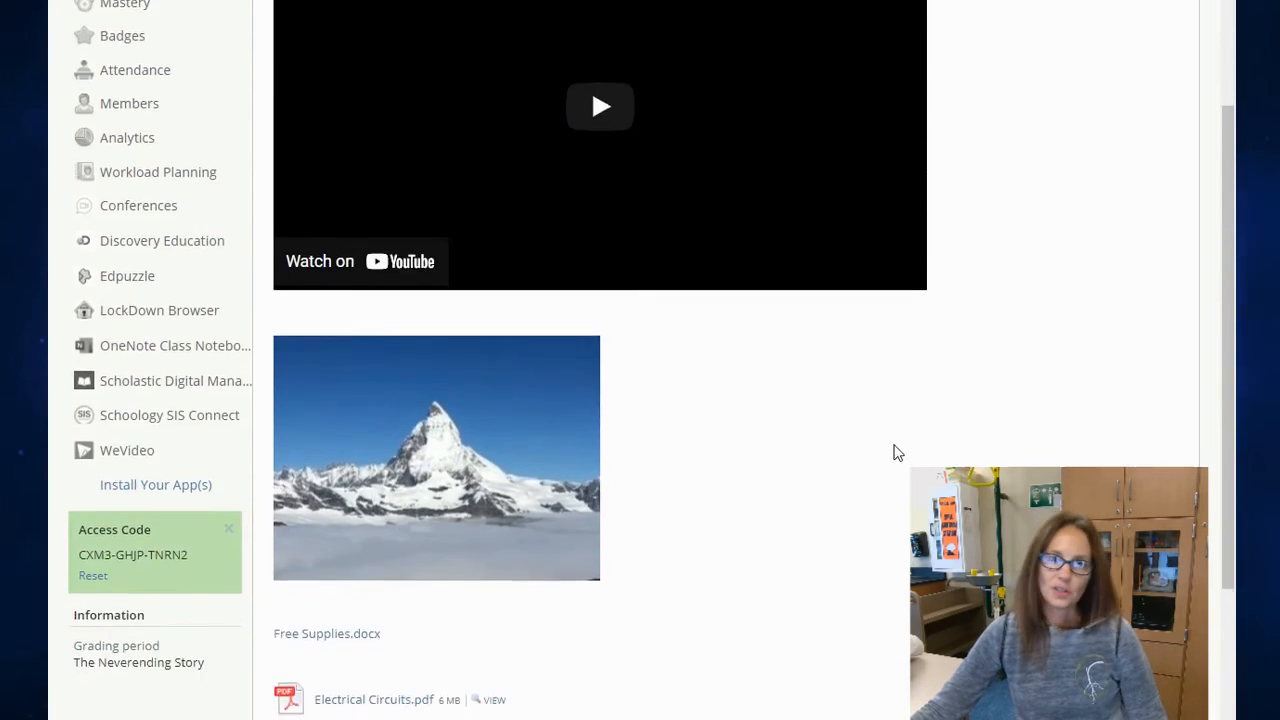
scroll(889, 468, up, 5)
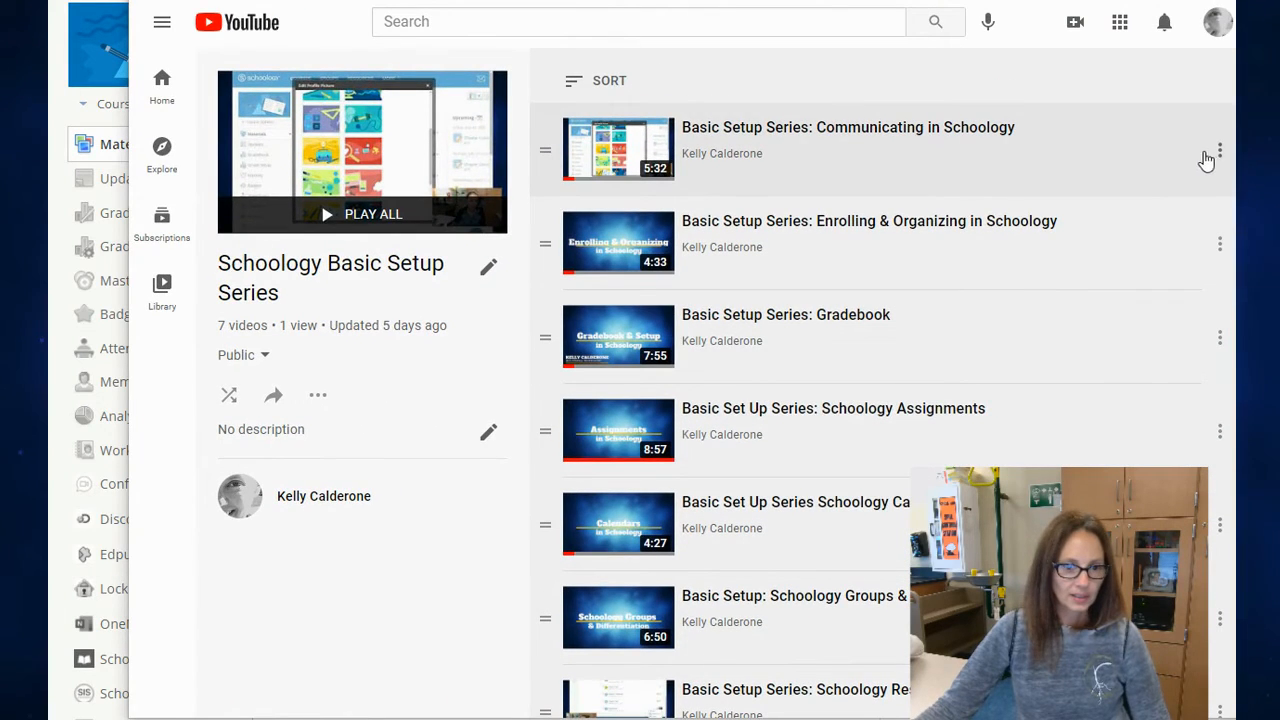
Step: Open the playlist video "Basic Setup Series: Communicating in Schoology", pause it and copy its embed code
click(978, 136)
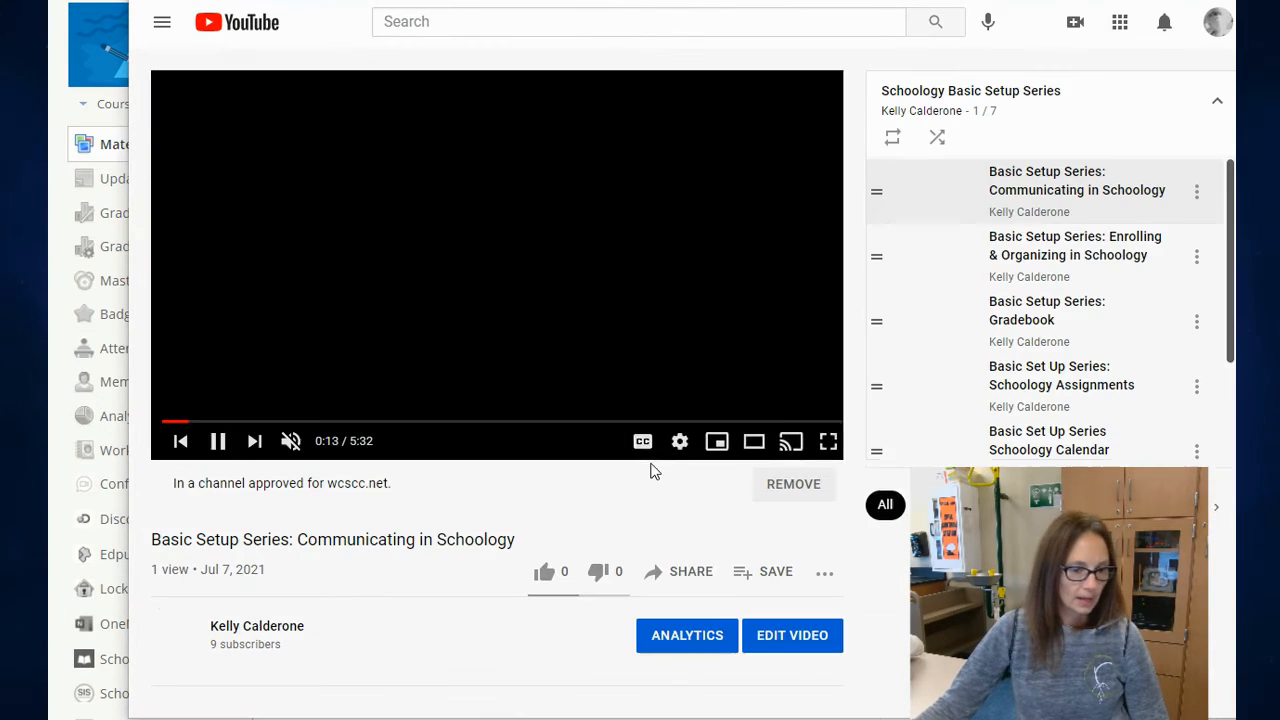
click(217, 441)
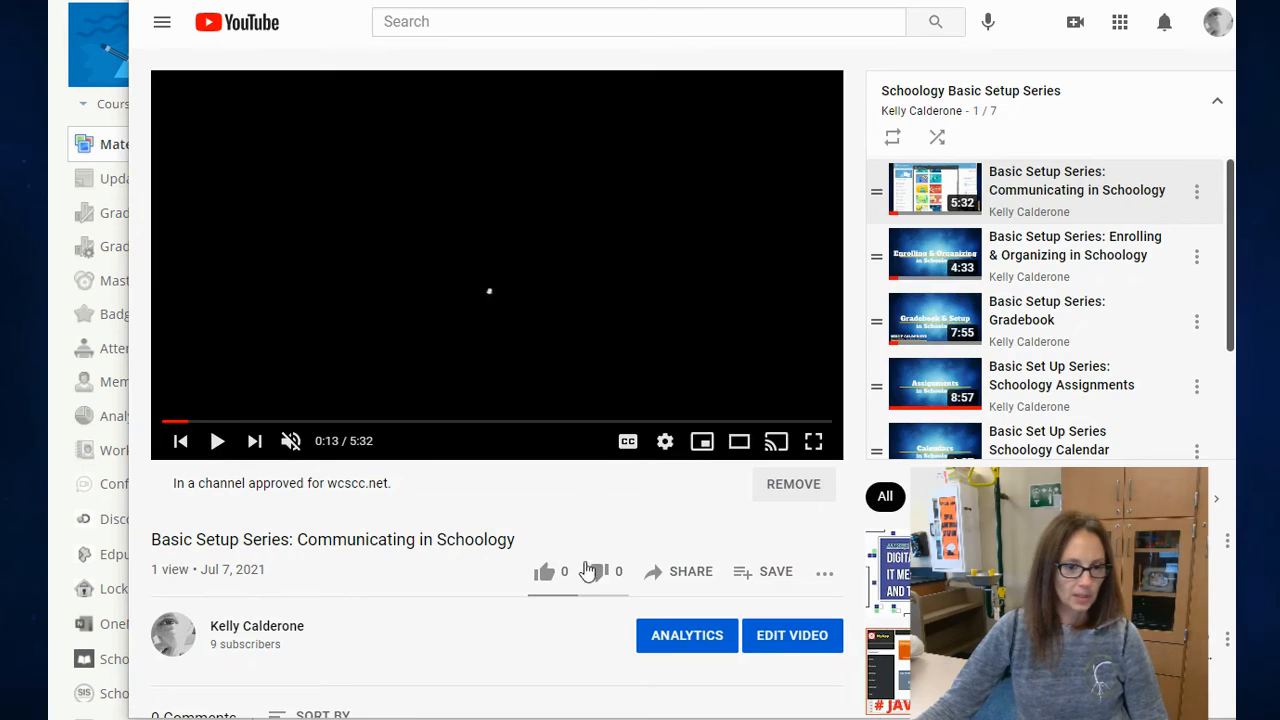
click(656, 576)
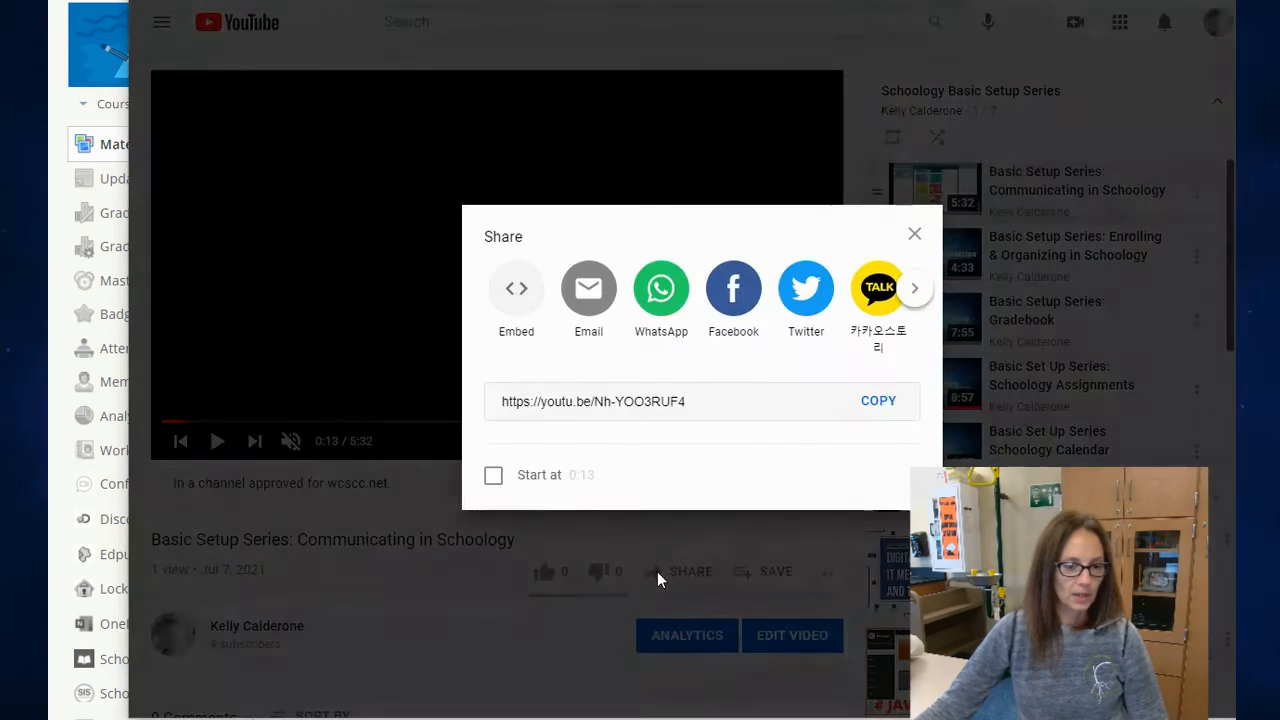
click(517, 292)
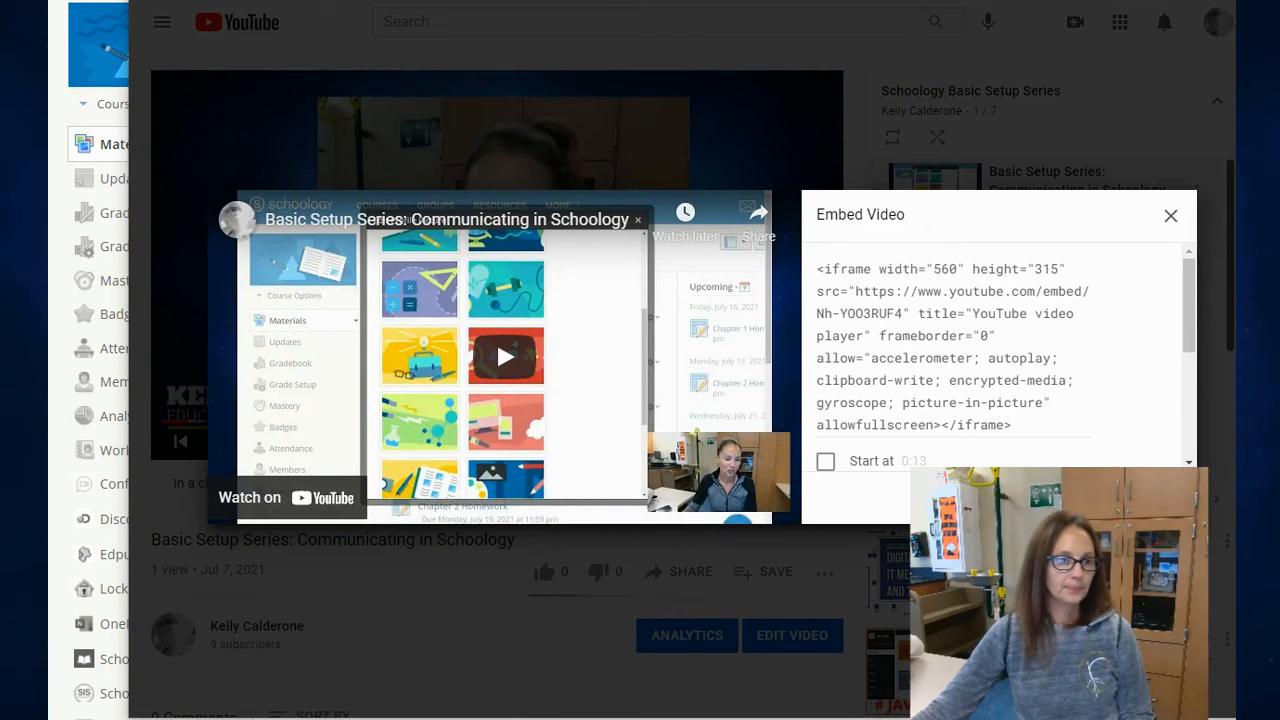
click(1160, 498)
Step: Switch to Schoology and add a link titled "YouTube Video" to the course materials, using the copied embed code
key(alt+Tab)
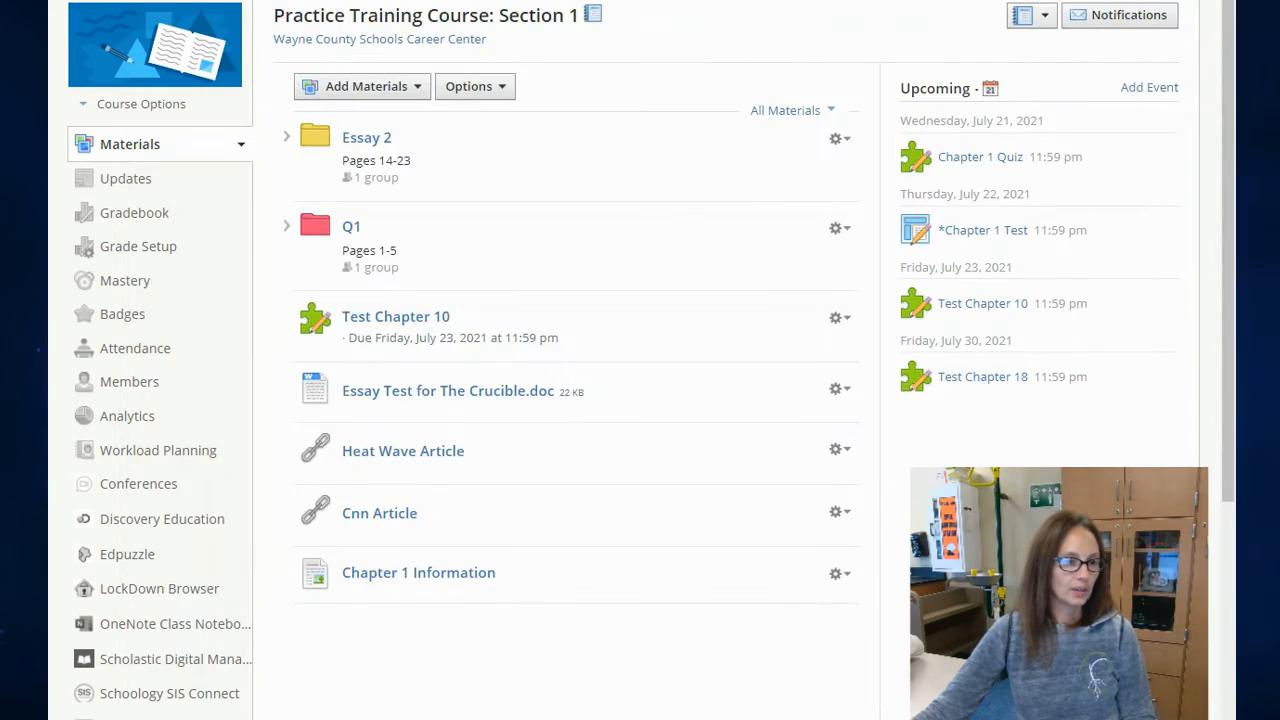
click(358, 86)
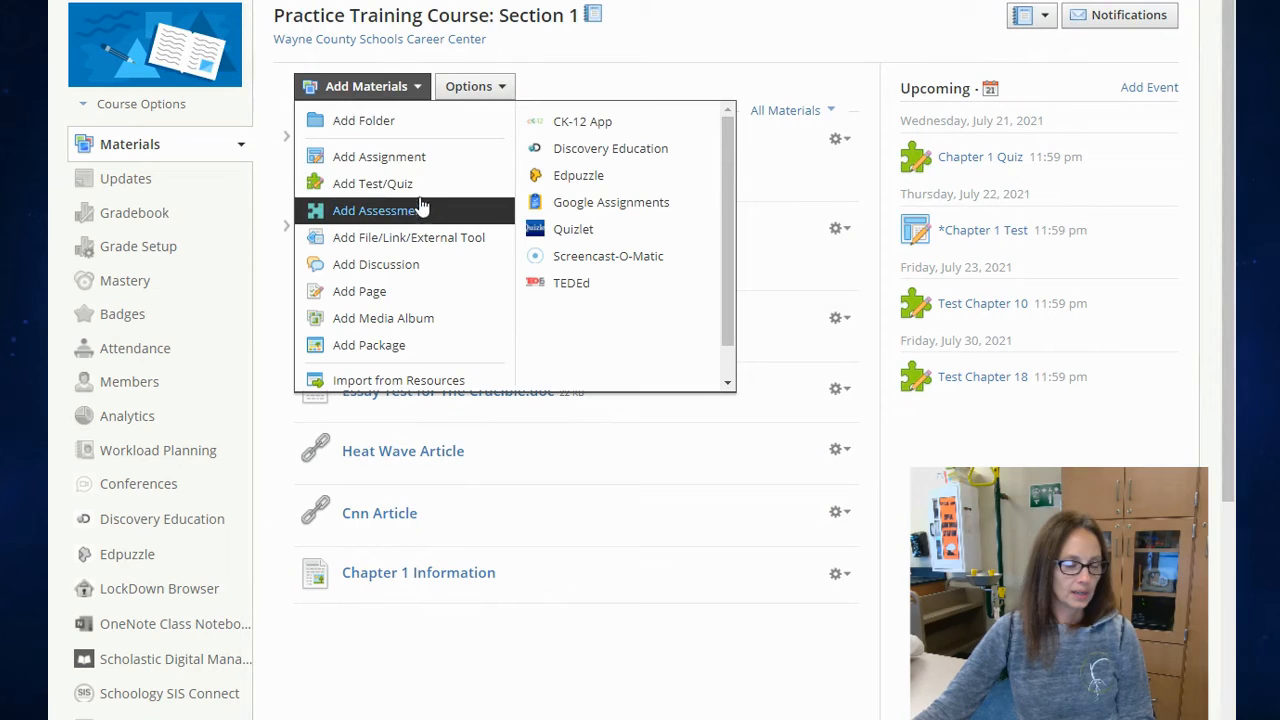
click(430, 247)
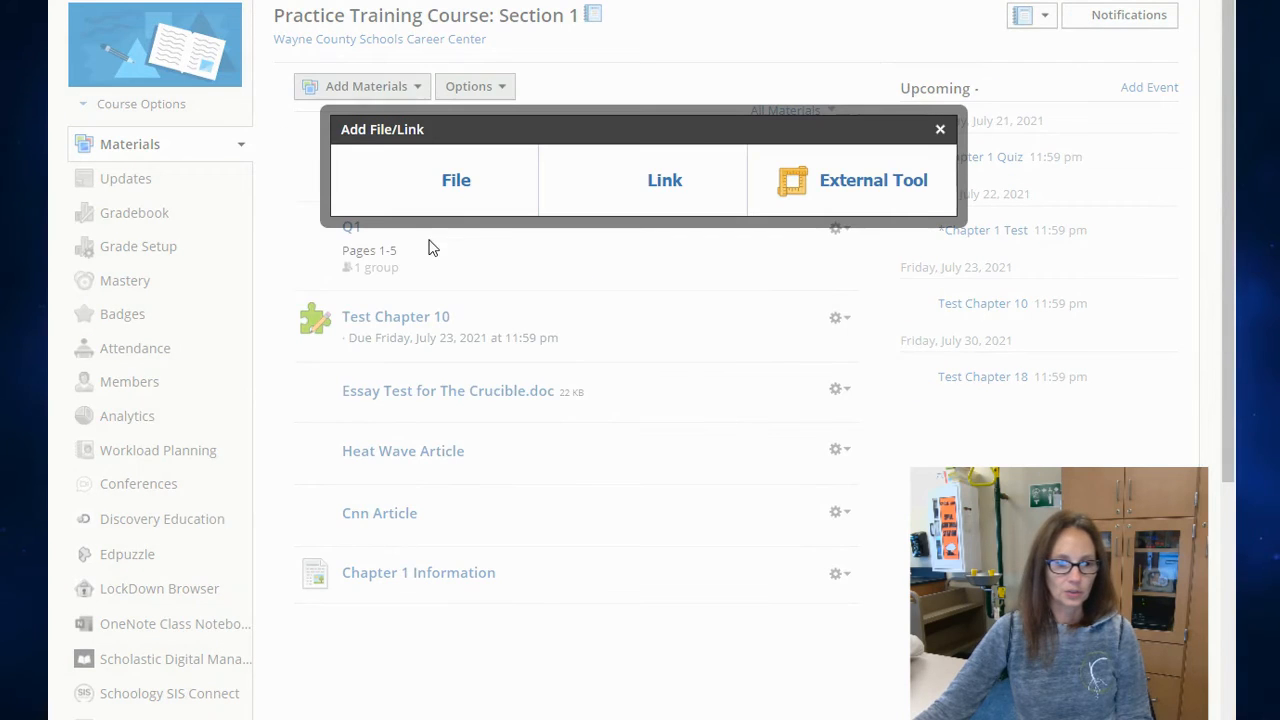
click(667, 184)
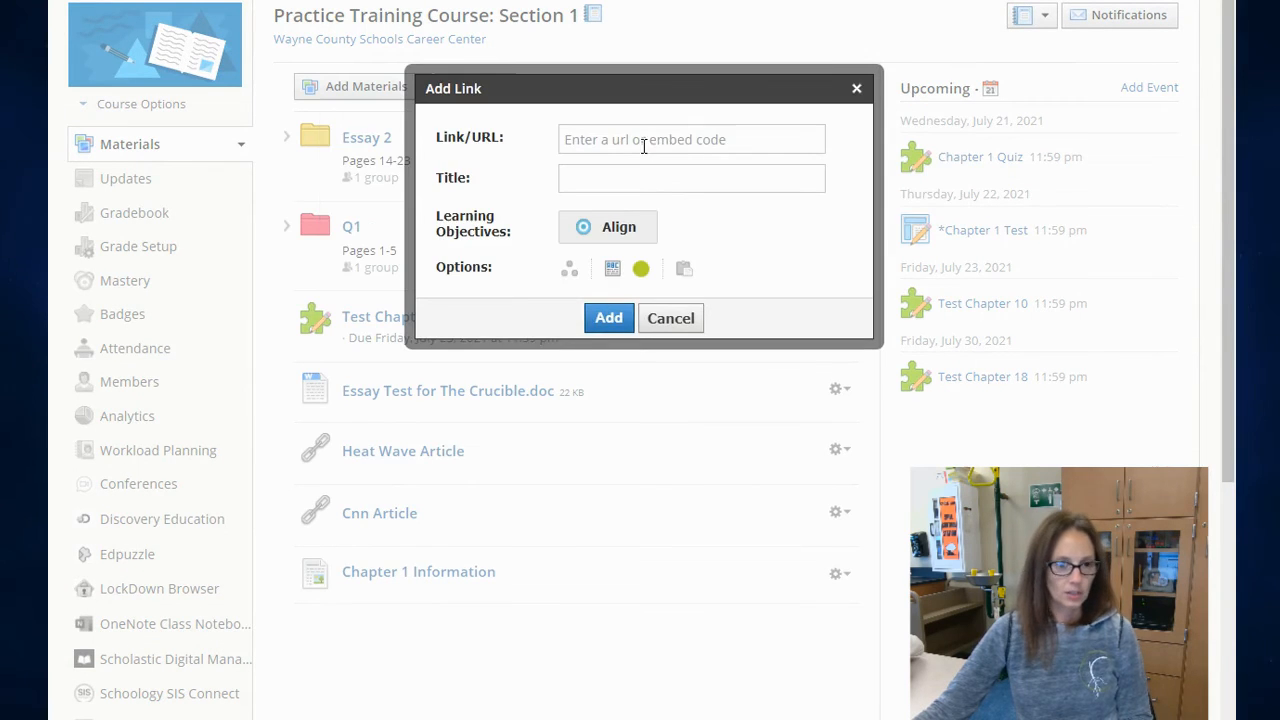
click(644, 146)
key(ctrl+v)
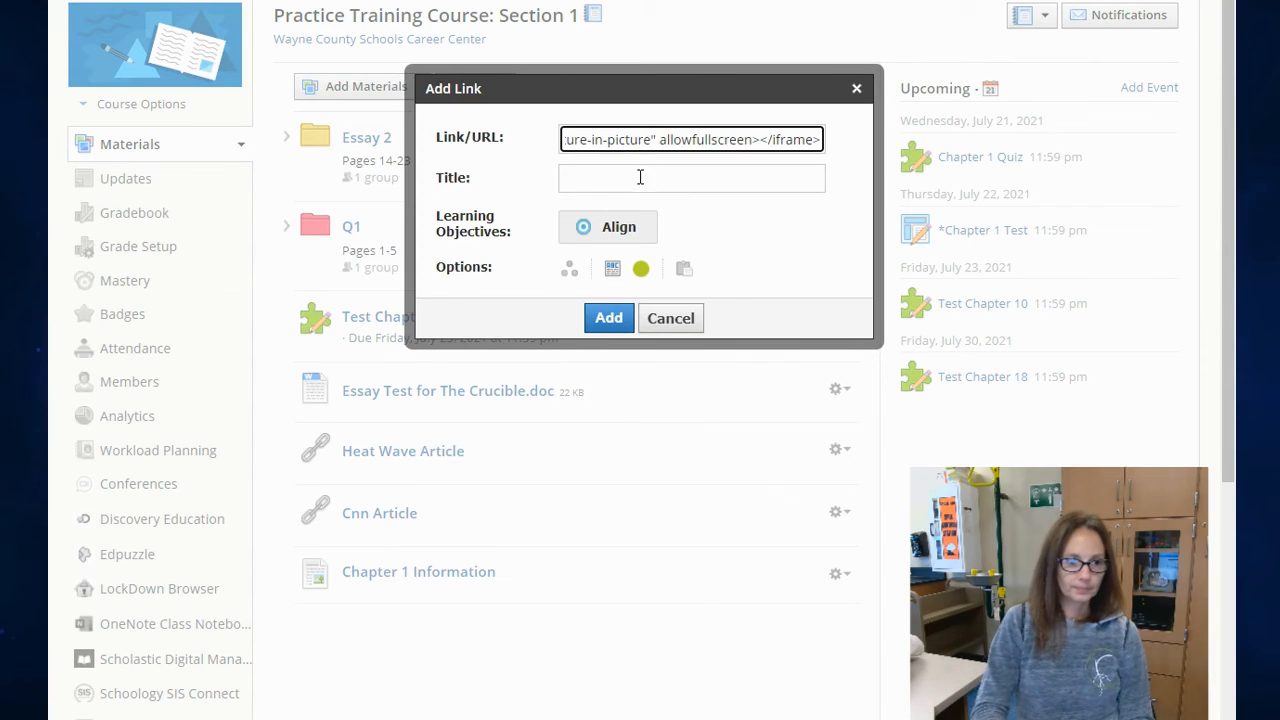
click(640, 177)
text(YouTube Video)
click(622, 310)
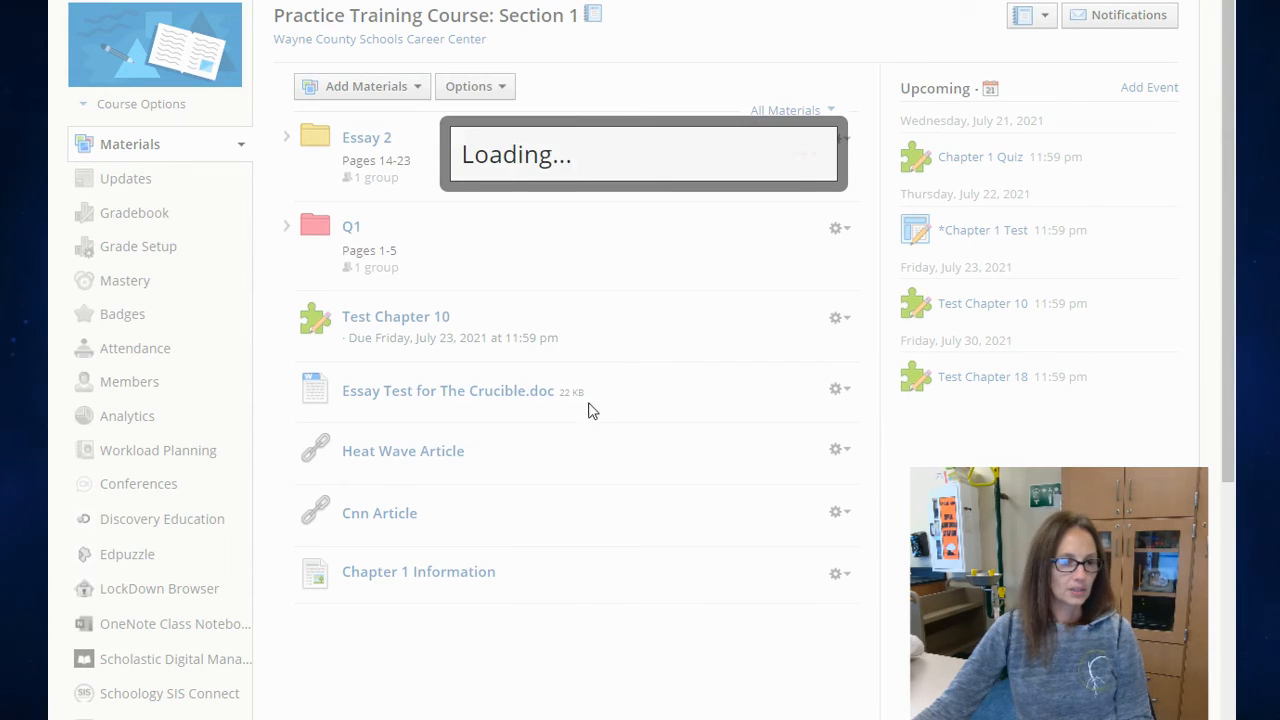
Step: Expand the YouTube Video item's embedded player in the materials list and look it over
scroll(583, 420, down, 3)
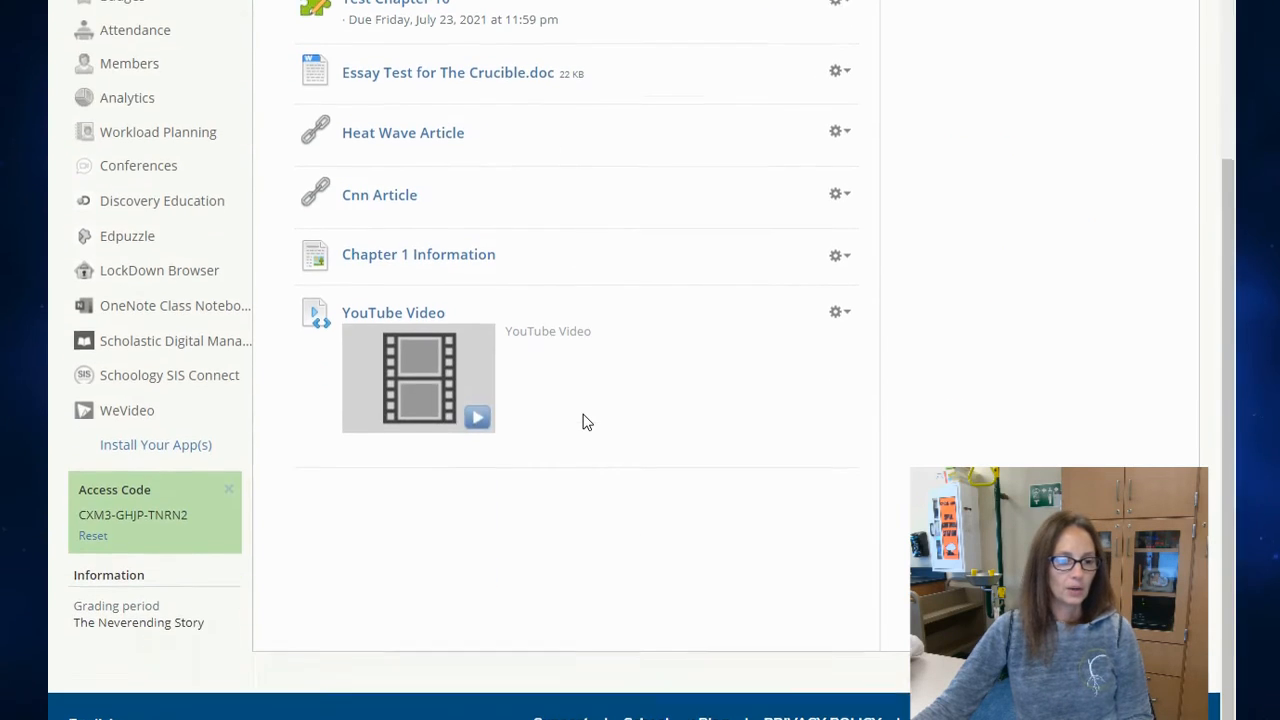
click(478, 400)
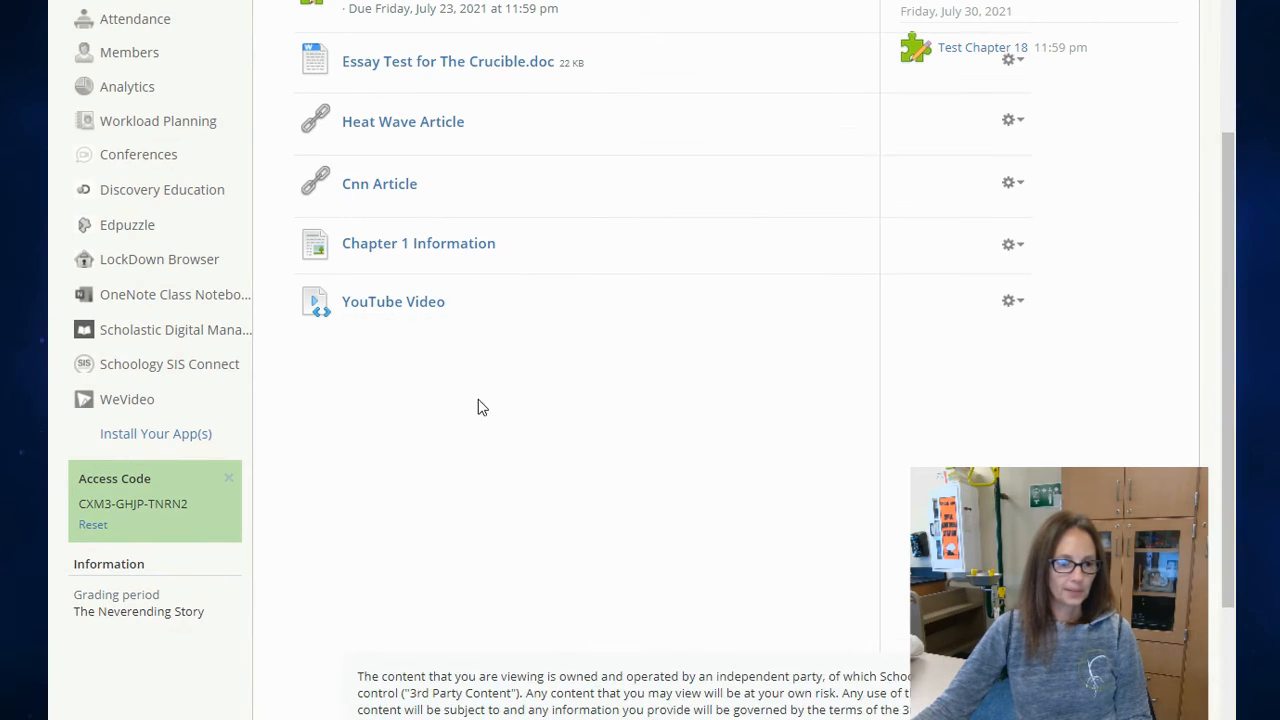
scroll(478, 405, down, 2)
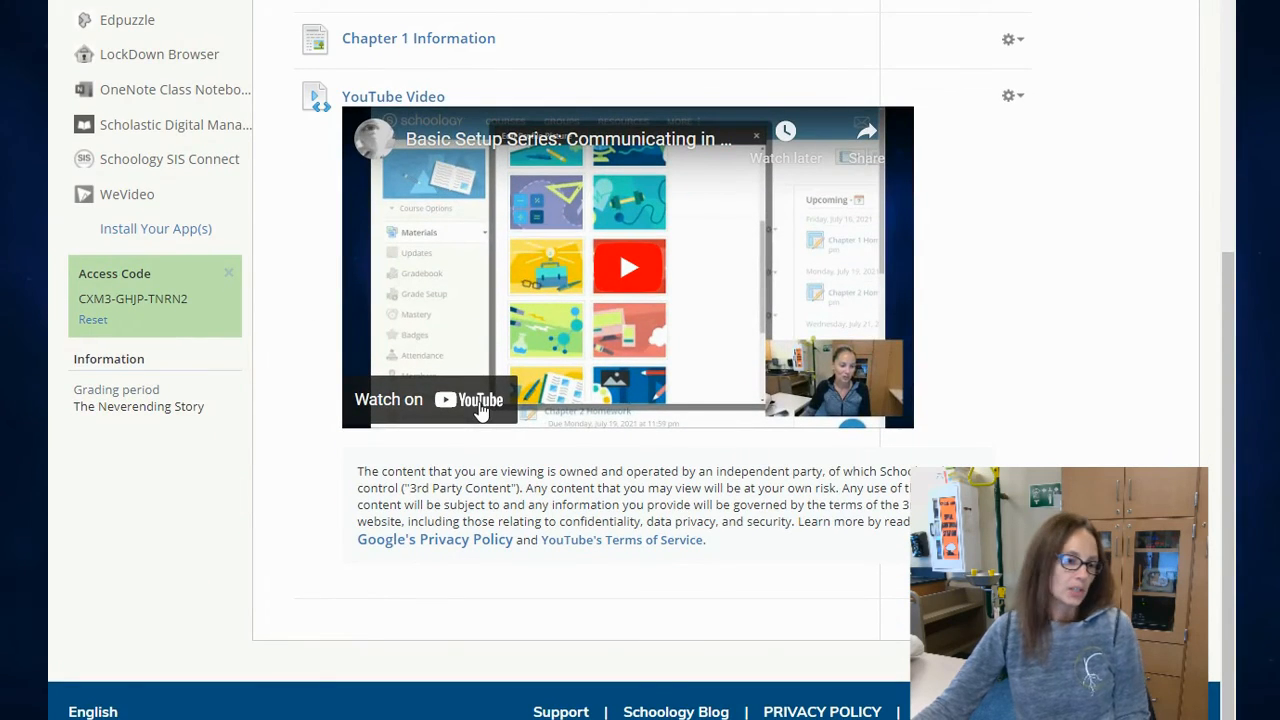
scroll(480, 410, up, 4)
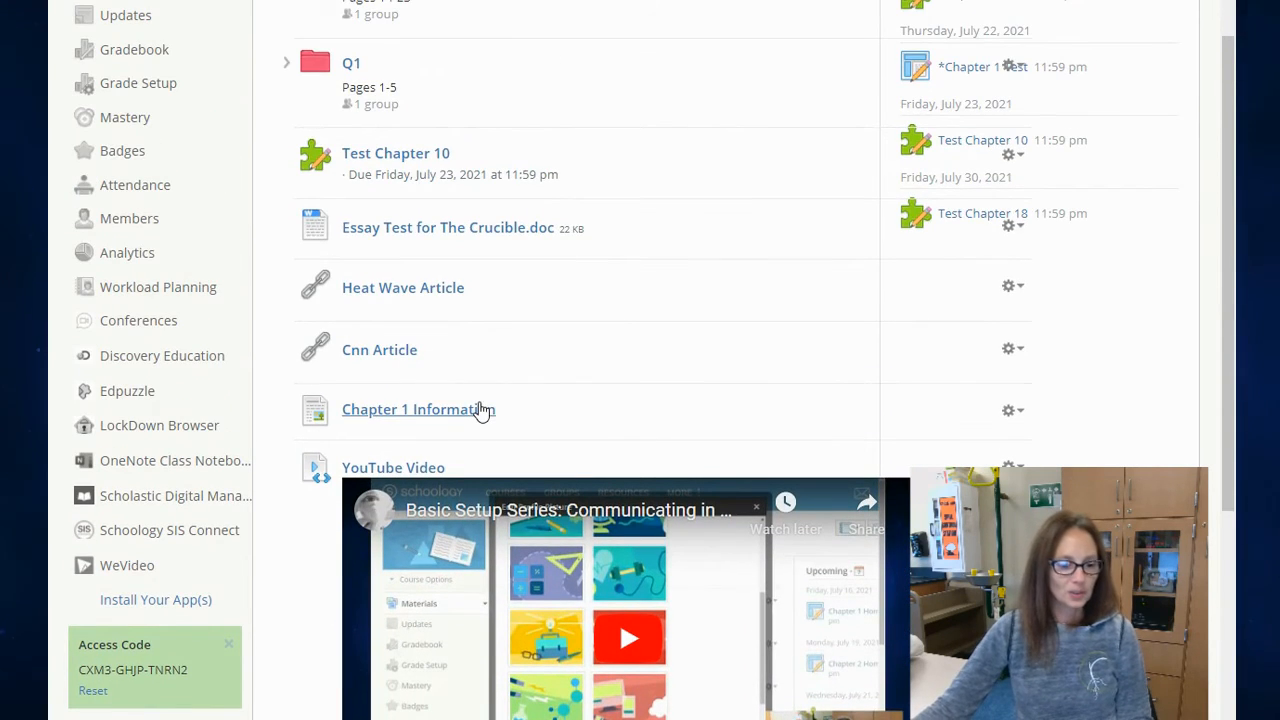
Step: Switch back to YouTube and copy the share link of "Basic Setup Series: Communicating in Schoology"
mouse_move(570, 718)
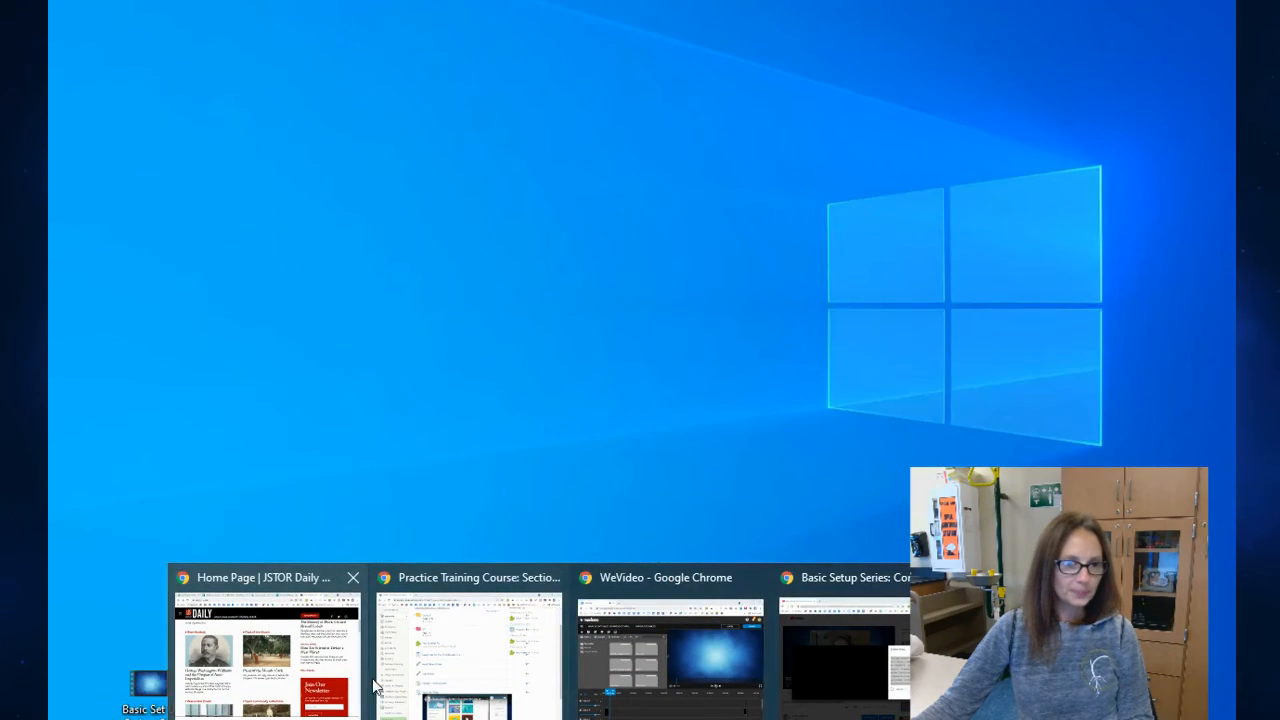
click(845, 655)
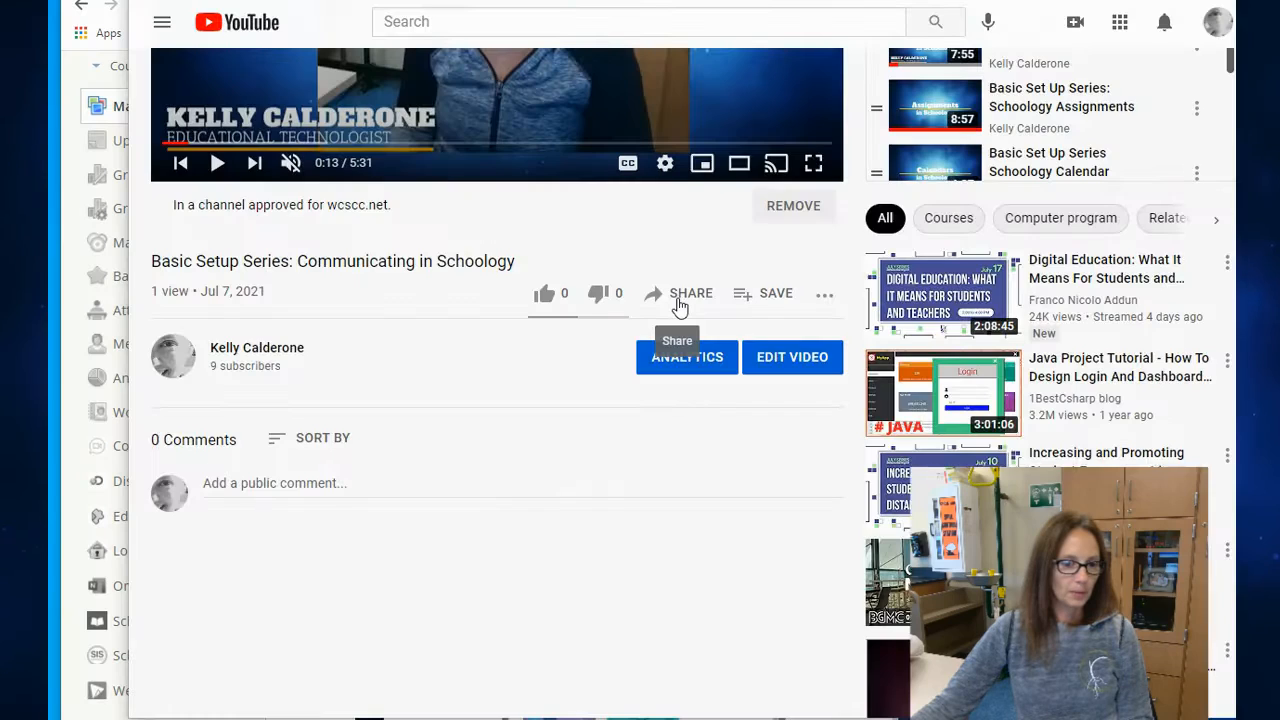
click(680, 300)
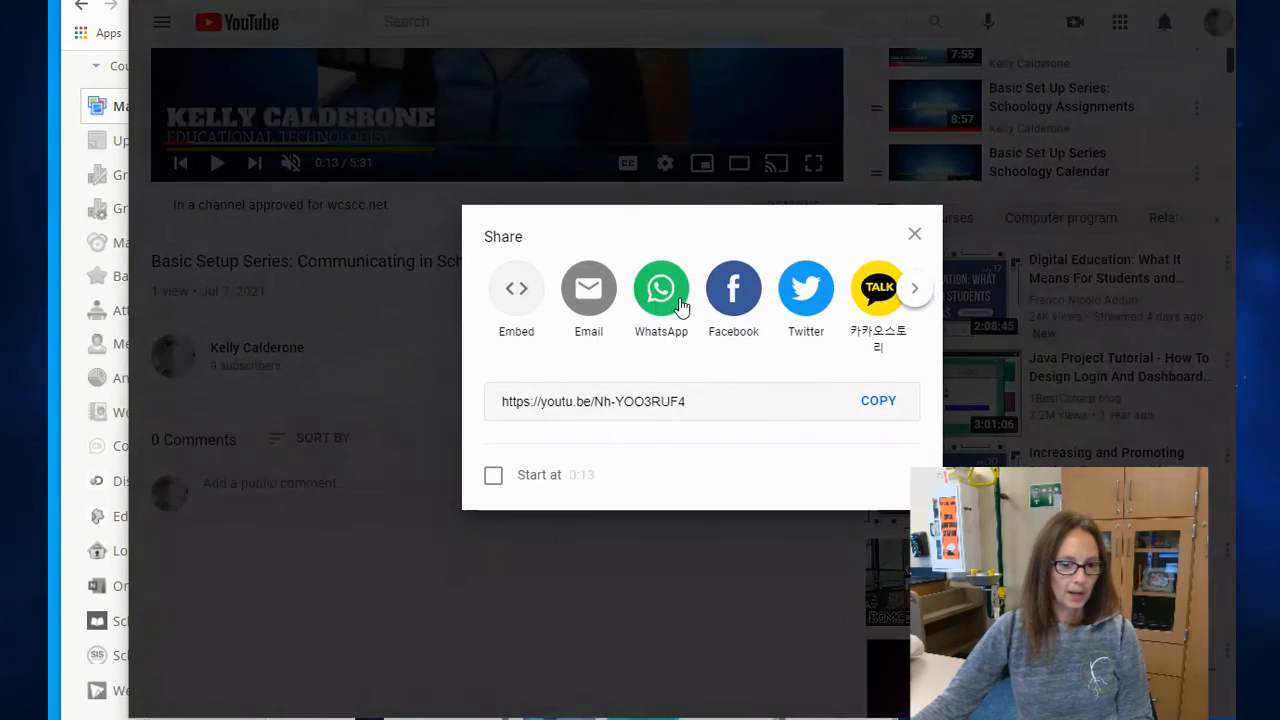
click(876, 404)
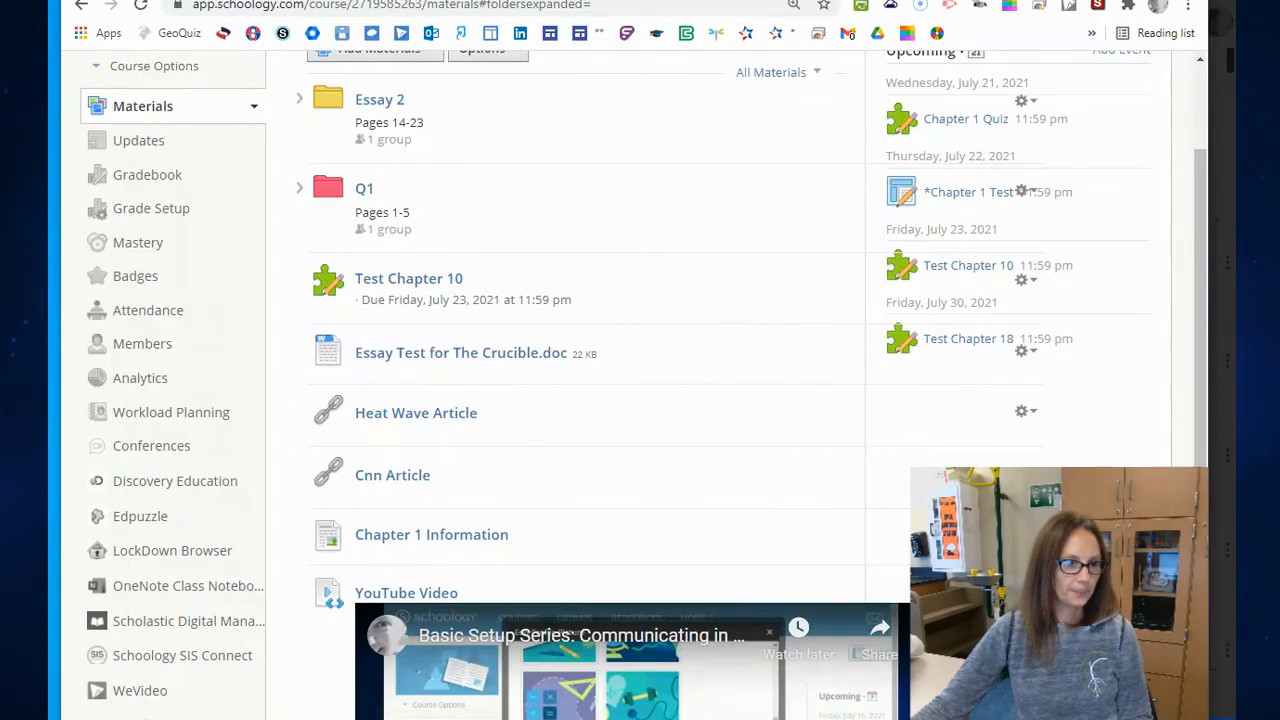
scroll(534, 295, up, 2)
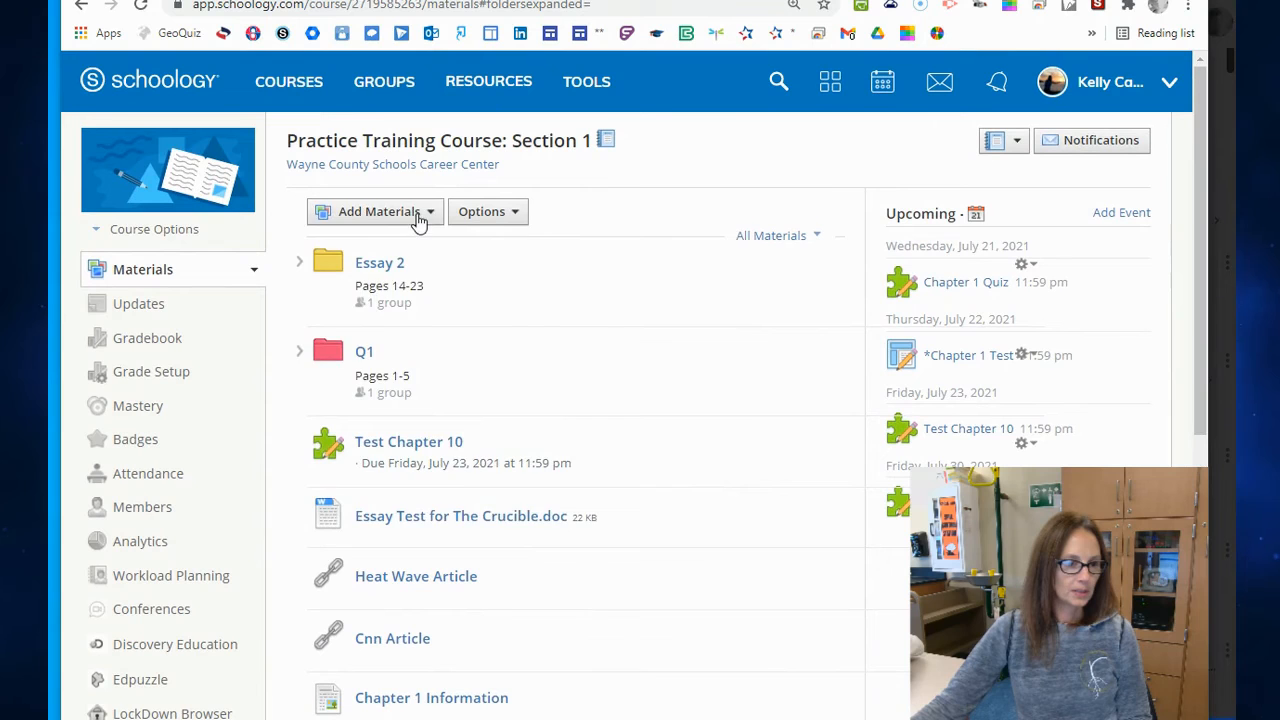
click(420, 212)
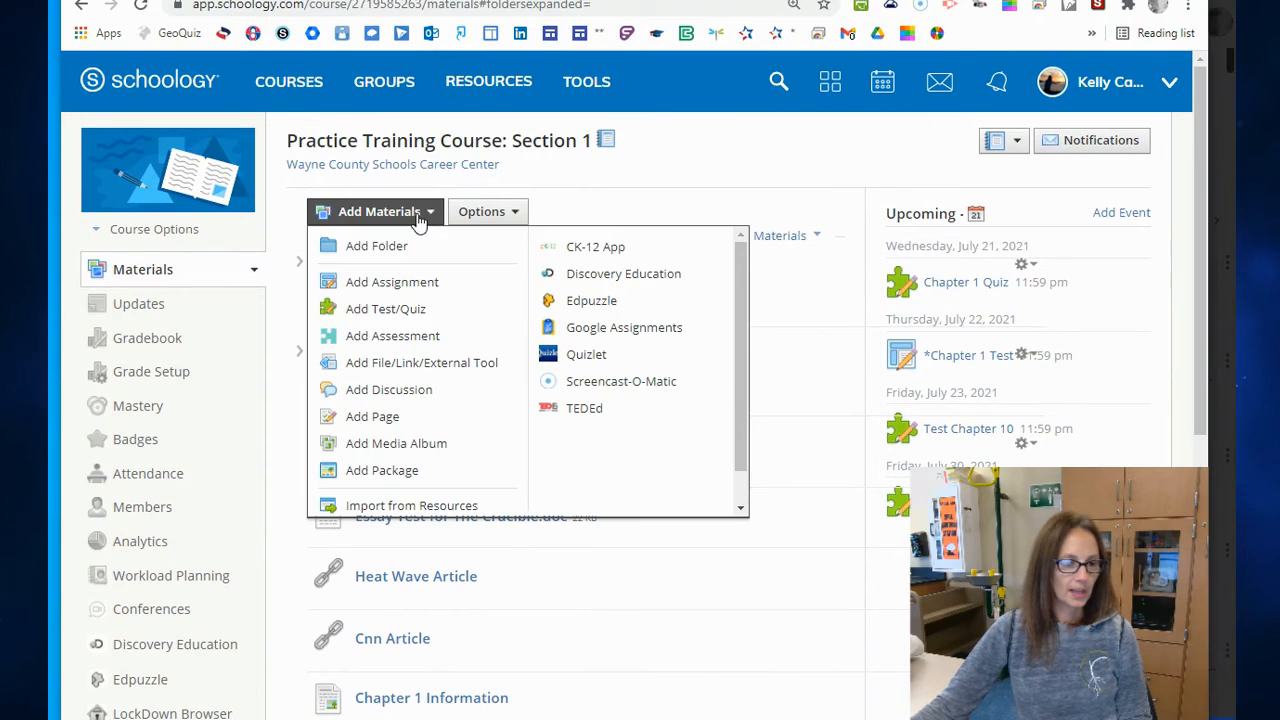
click(408, 365)
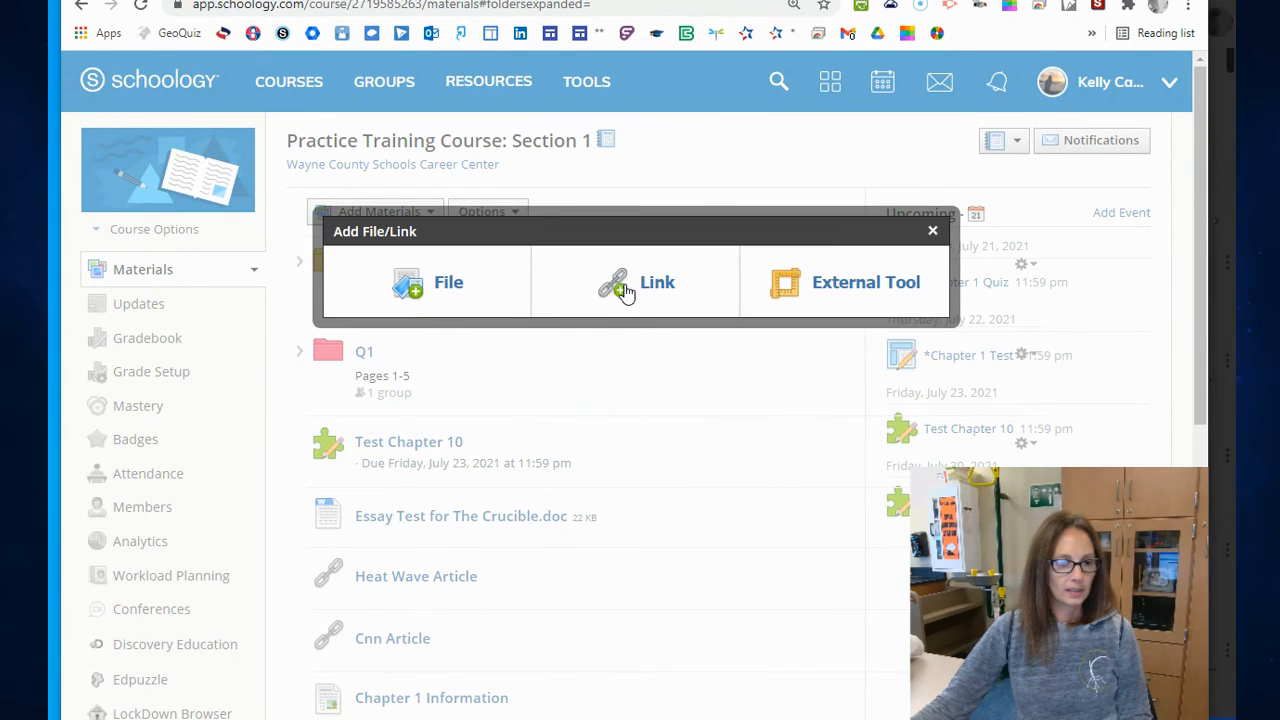
click(625, 290)
click(627, 248)
key(ctrl+v)
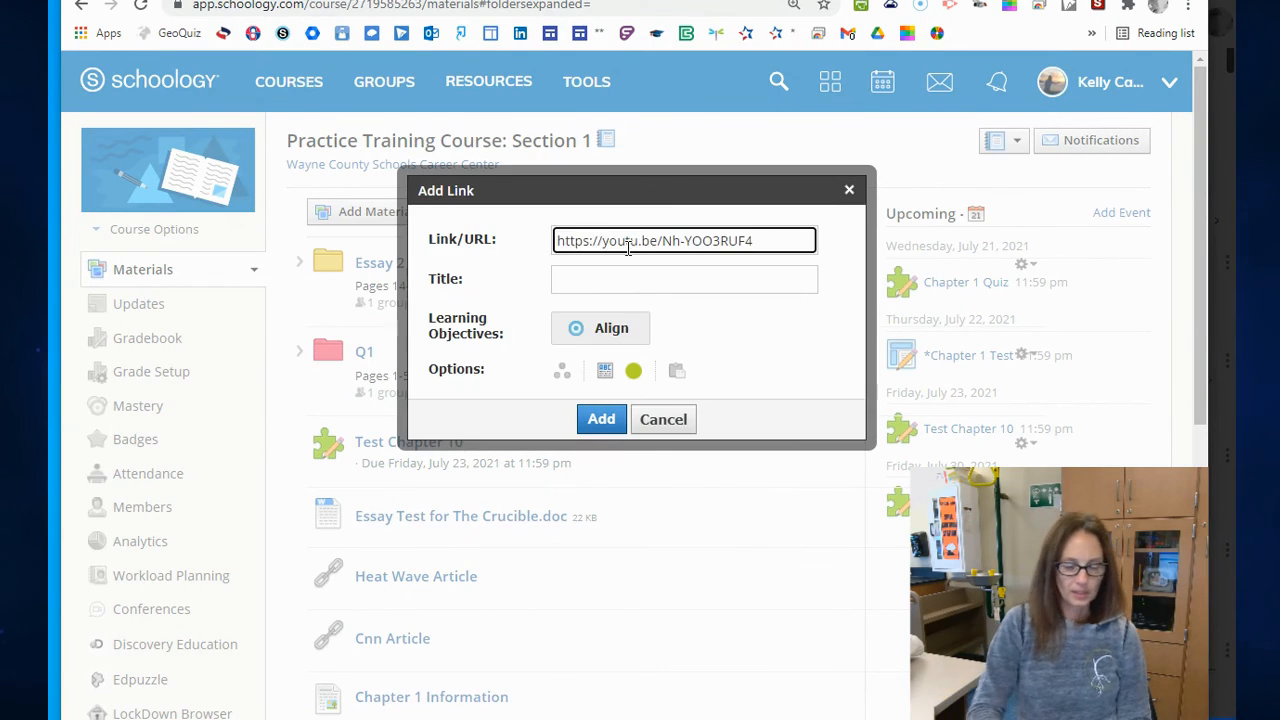
click(623, 280)
text(You)
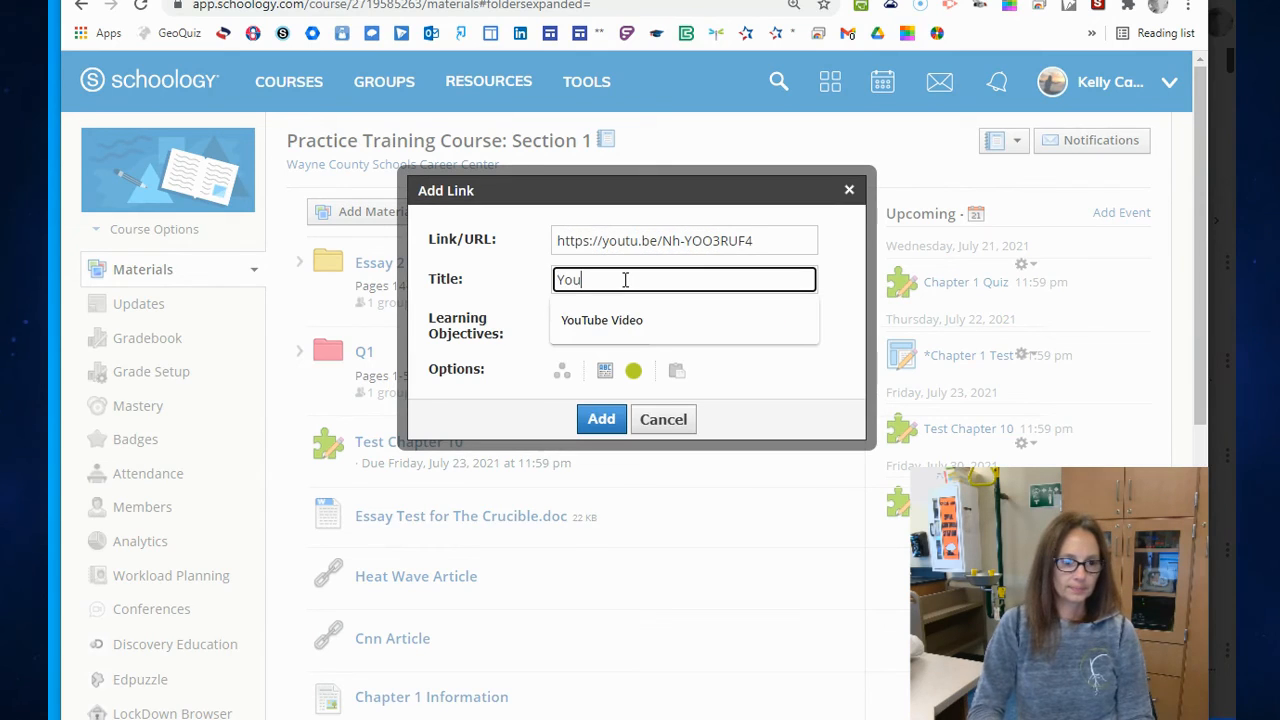
text(Tube)
key(Return)
scroll(560, 503, down, 3)
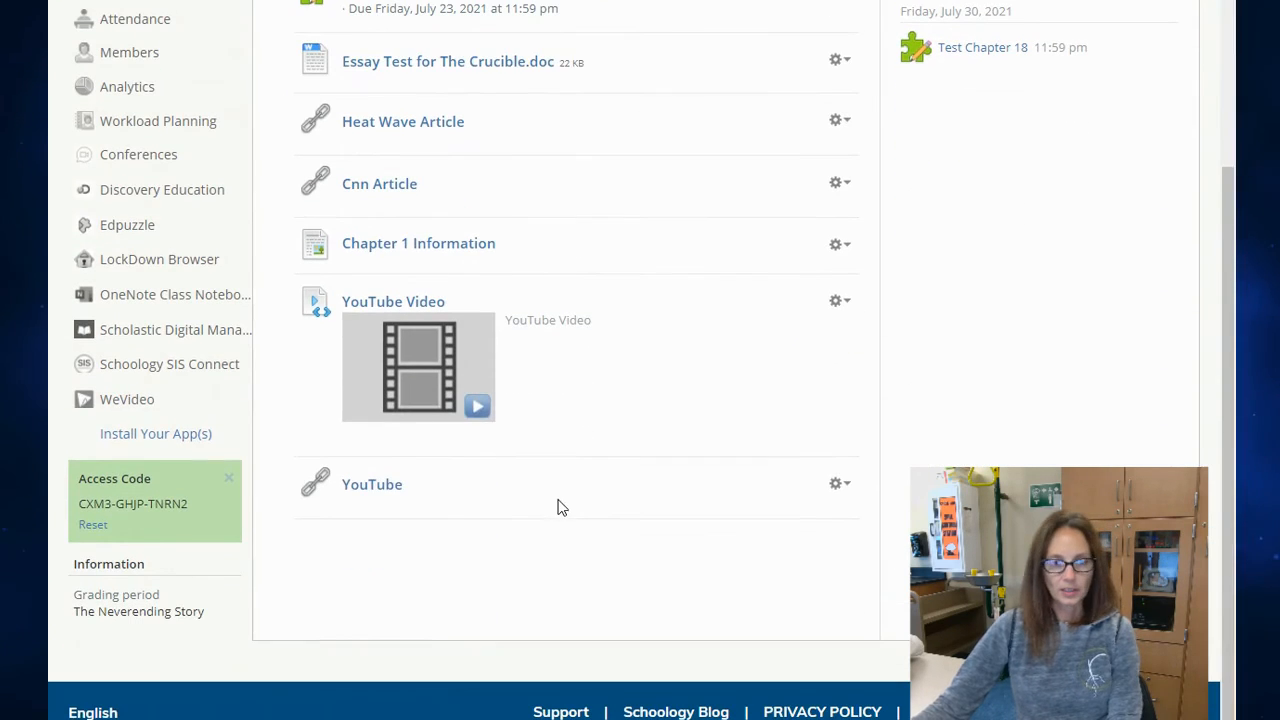